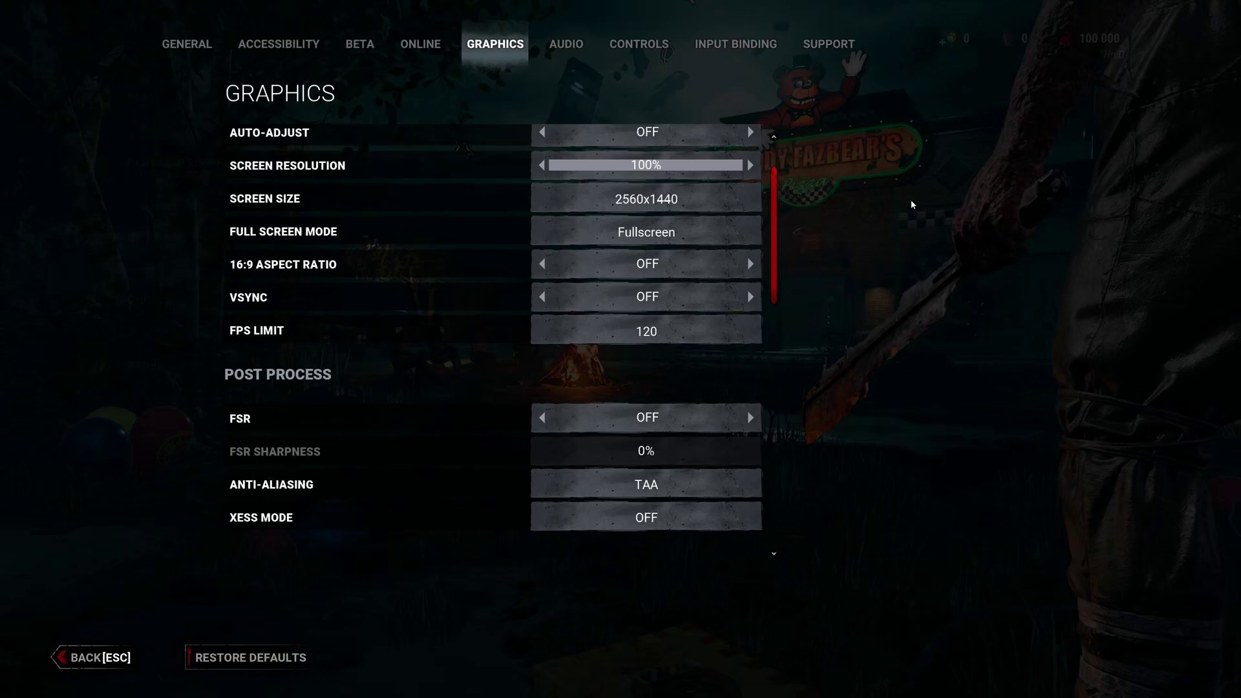
Step: Cycle the graphics Quality preset through Ultra and settle it back on Low
{"action": "scroll", "coordinate": [750, 278], "scroll_direction": "up", "scroll_amount": 2}
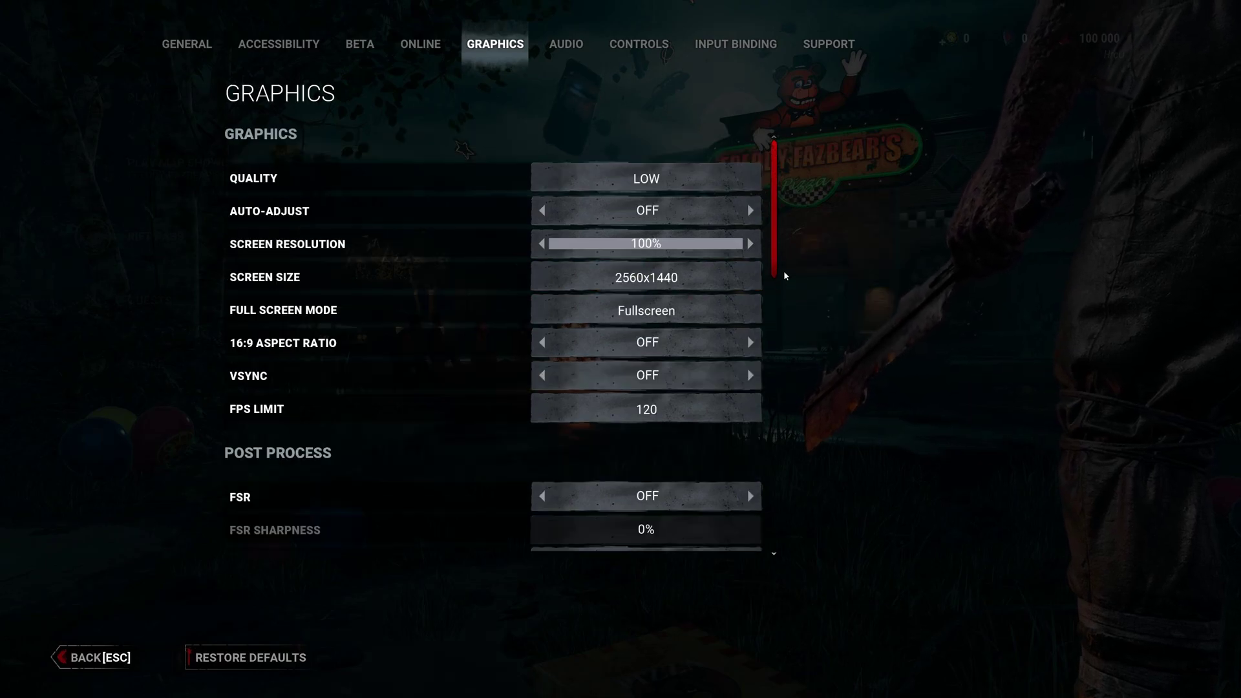
{"action": "scroll", "coordinate": [777, 269], "scroll_direction": "down", "scroll_amount": 1}
{"action": "scroll", "coordinate": [778, 266], "scroll_direction": "up", "scroll_amount": 1}
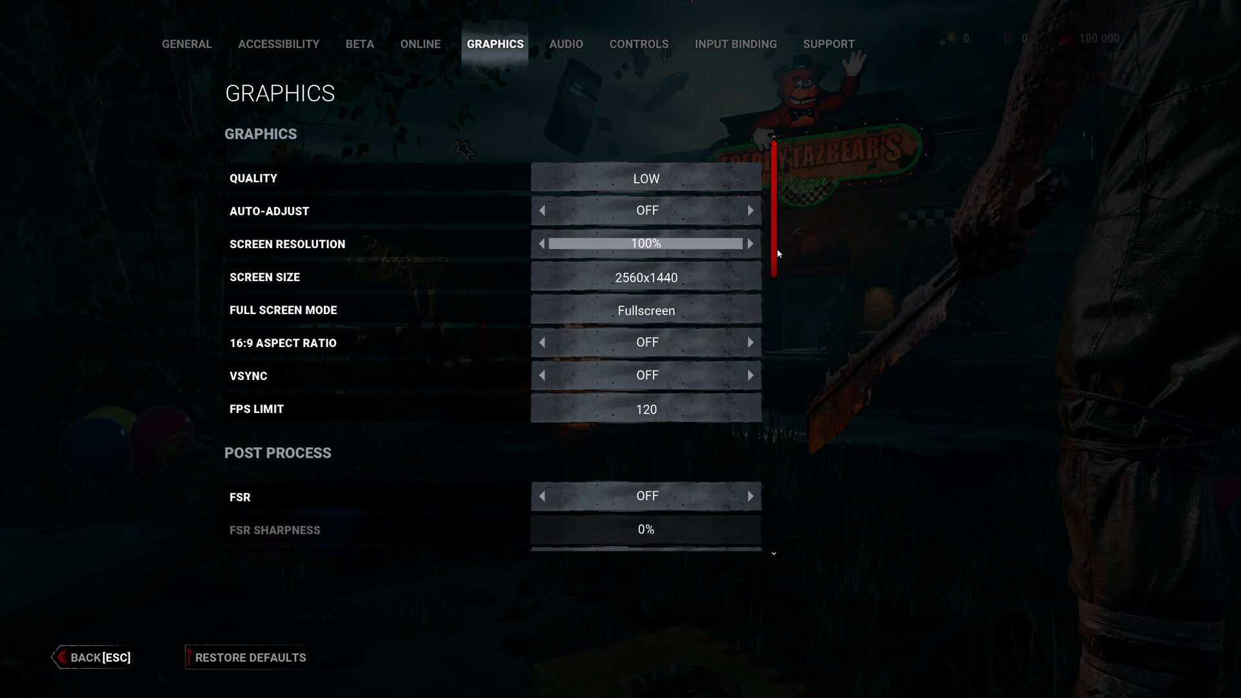
{"action": "left_click", "coordinate": [715, 182]}
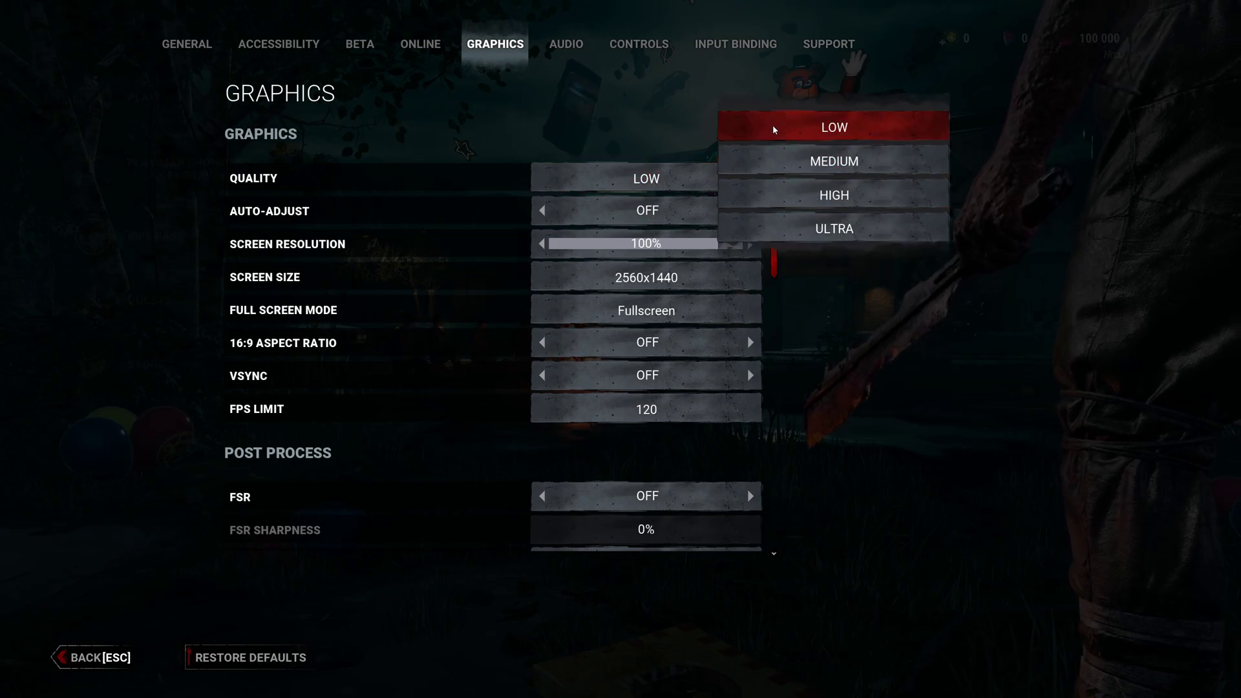
{"action": "left_click", "coordinate": [815, 128]}
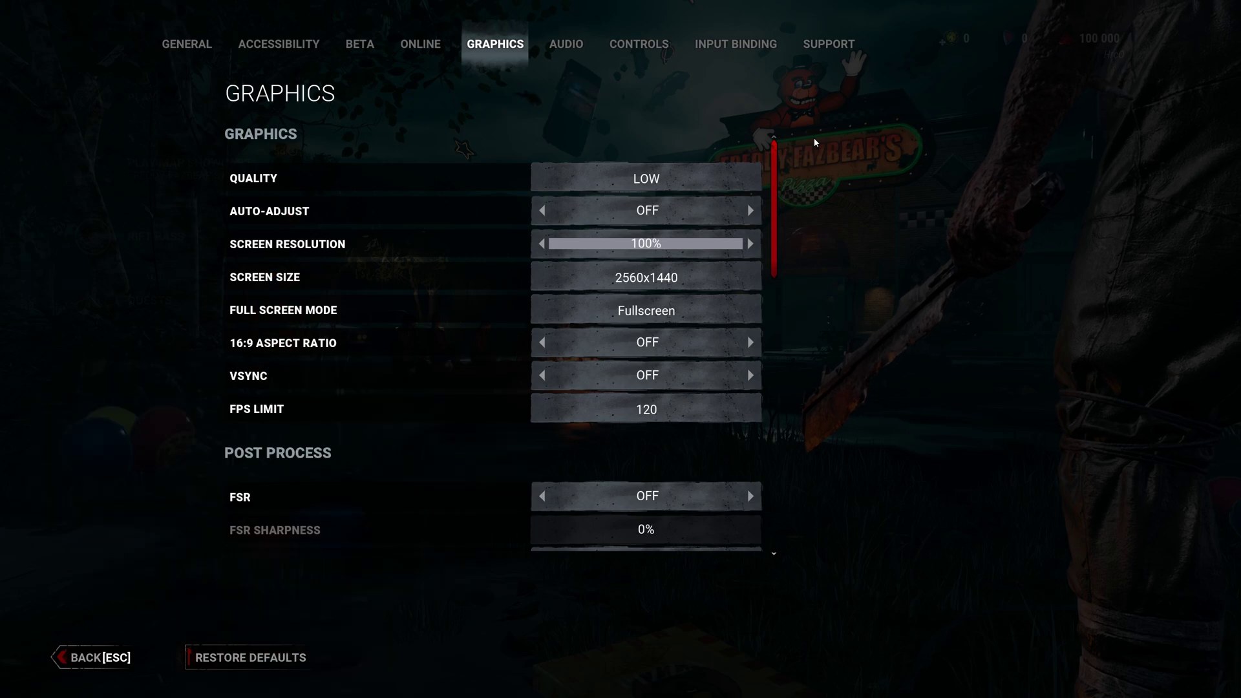
{"action": "left_click", "coordinate": [737, 179]}
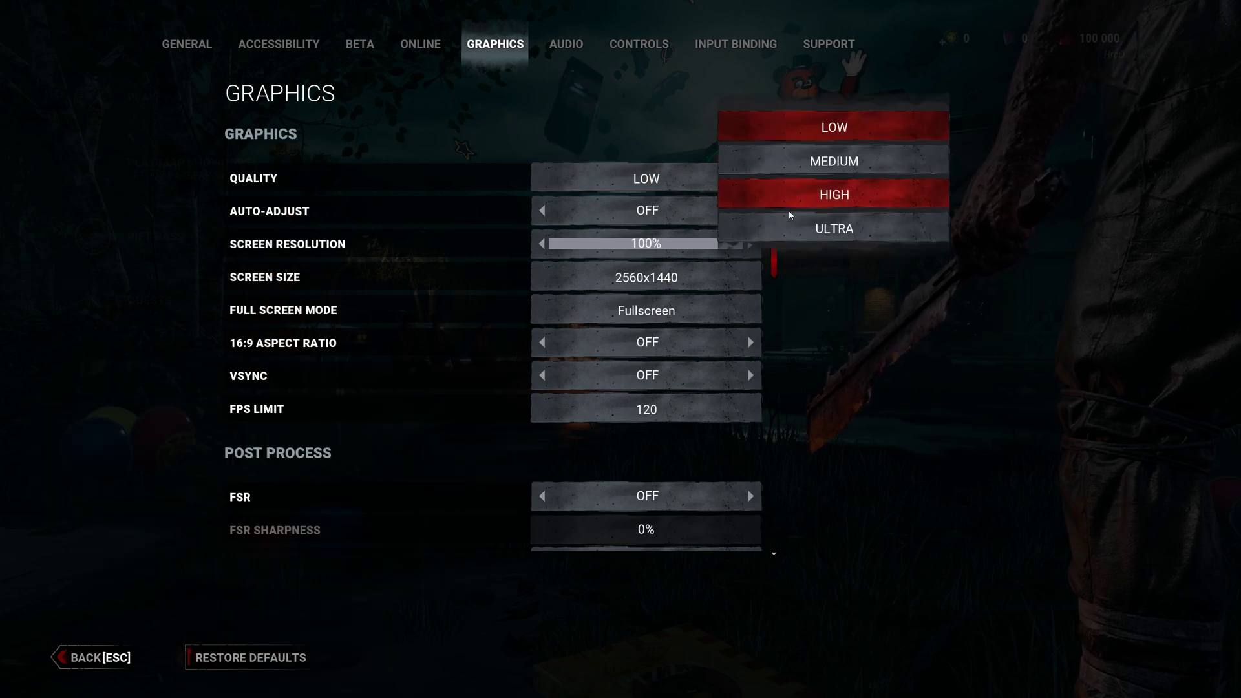
{"action": "left_click", "coordinate": [728, 229]}
{"action": "left_click", "coordinate": [705, 179]}
{"action": "left_click", "coordinate": [802, 133]}
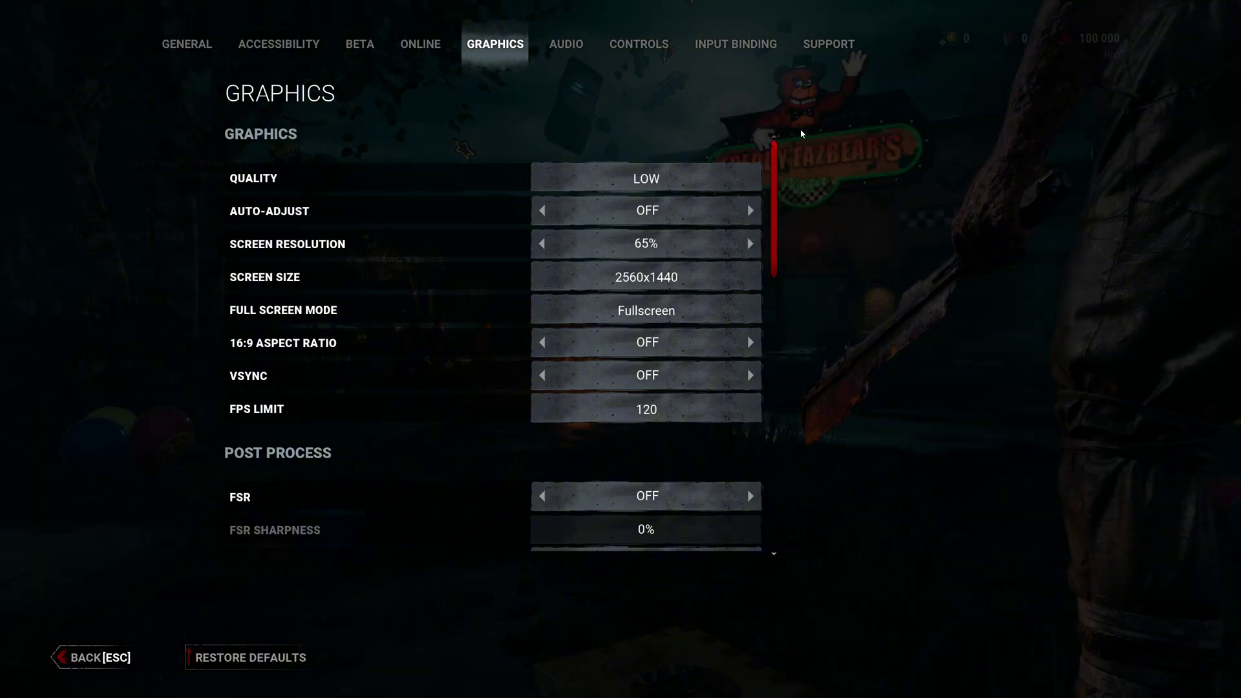
Step: Raise Screen Resolution from 65% to 100% in 5% steps
{"action": "scroll", "coordinate": [778, 170], "scroll_direction": "down", "scroll_amount": 1}
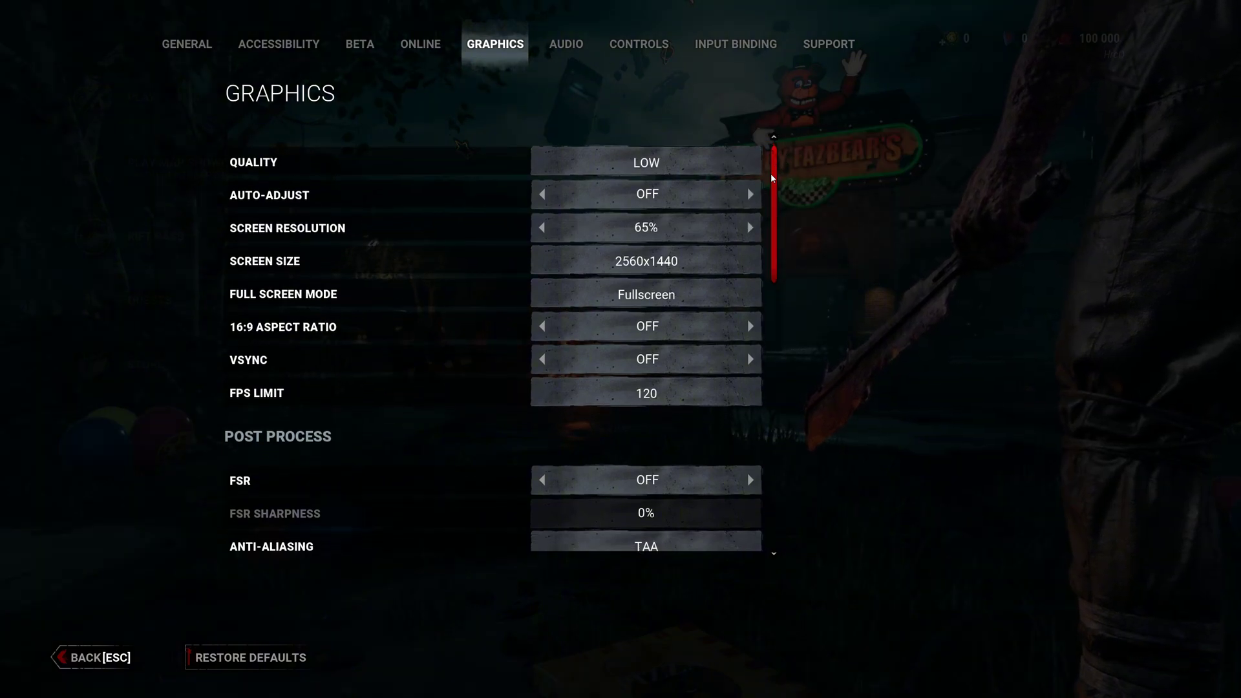
{"action": "left_click", "coordinate": [752, 225]}
{"action": "left_click", "coordinate": [752, 224]}
{"action": "left_click", "coordinate": [752, 225]}
{"action": "left_click", "coordinate": [752, 225]}
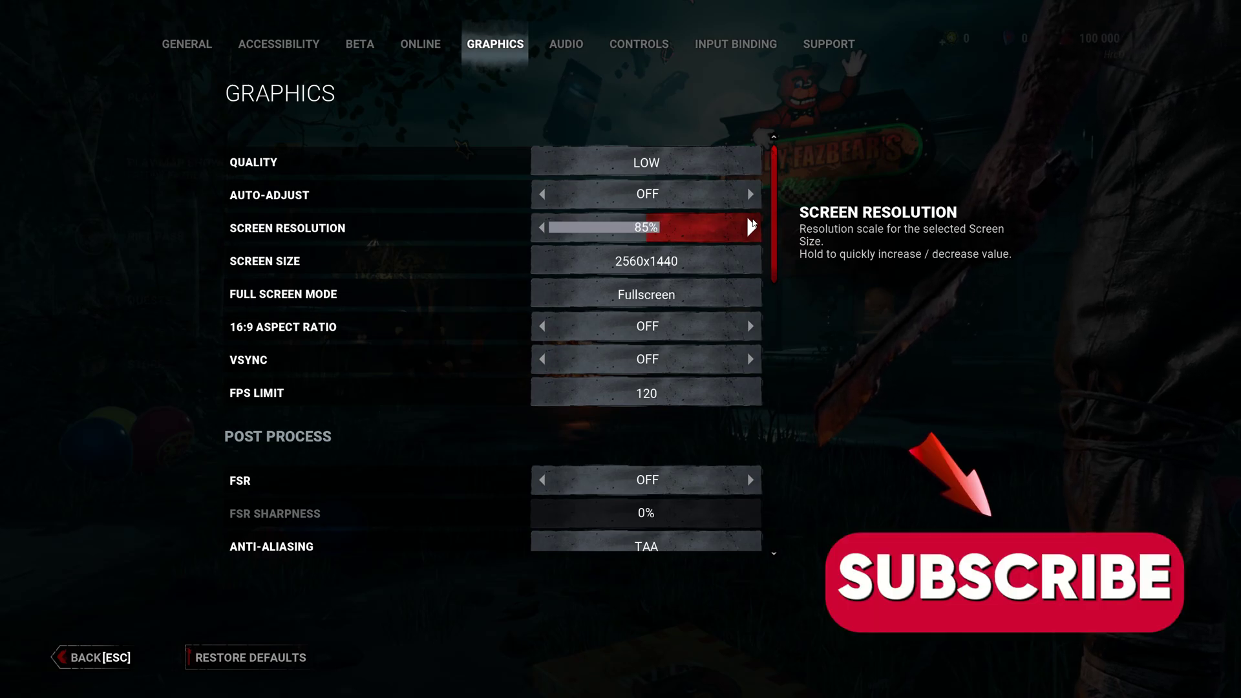
{"action": "left_click", "coordinate": [752, 224]}
{"action": "left_click", "coordinate": [752, 224]}
{"action": "left_click", "coordinate": [752, 224]}
{"action": "scroll", "coordinate": [772, 236], "scroll_direction": "down", "scroll_amount": 1}
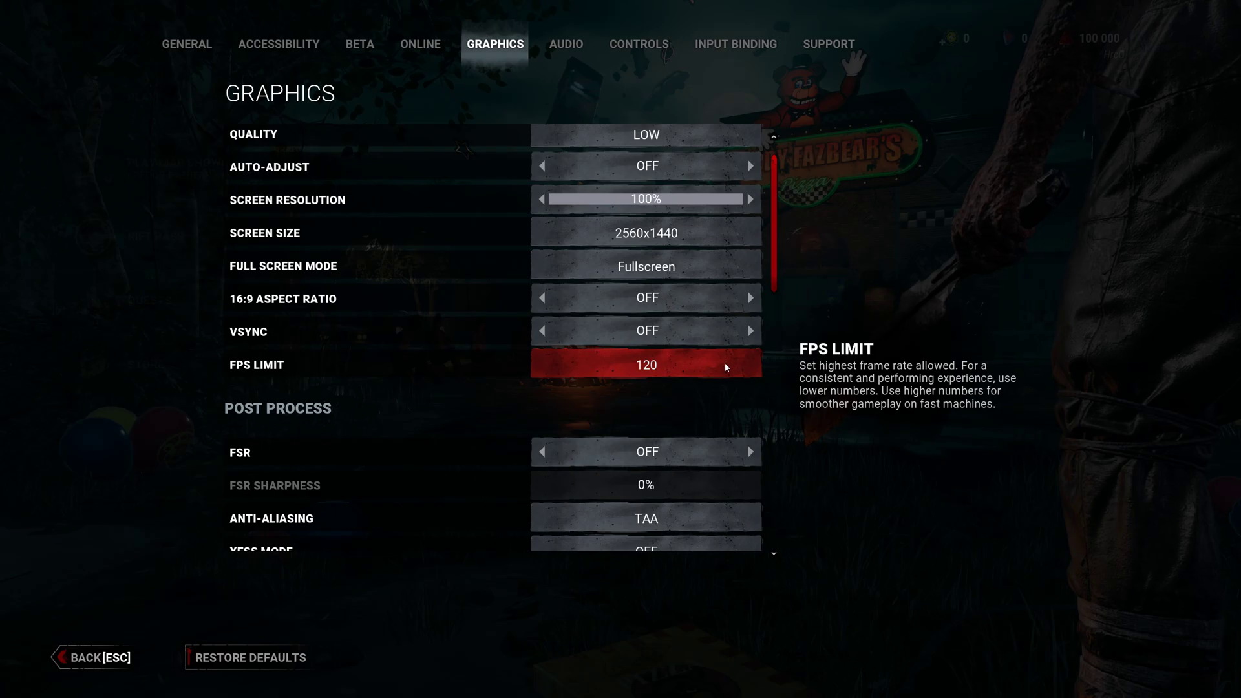
Step: Switch the graphics Quality preset to Medium
{"action": "scroll", "coordinate": [726, 367], "scroll_direction": "down", "scroll_amount": 3}
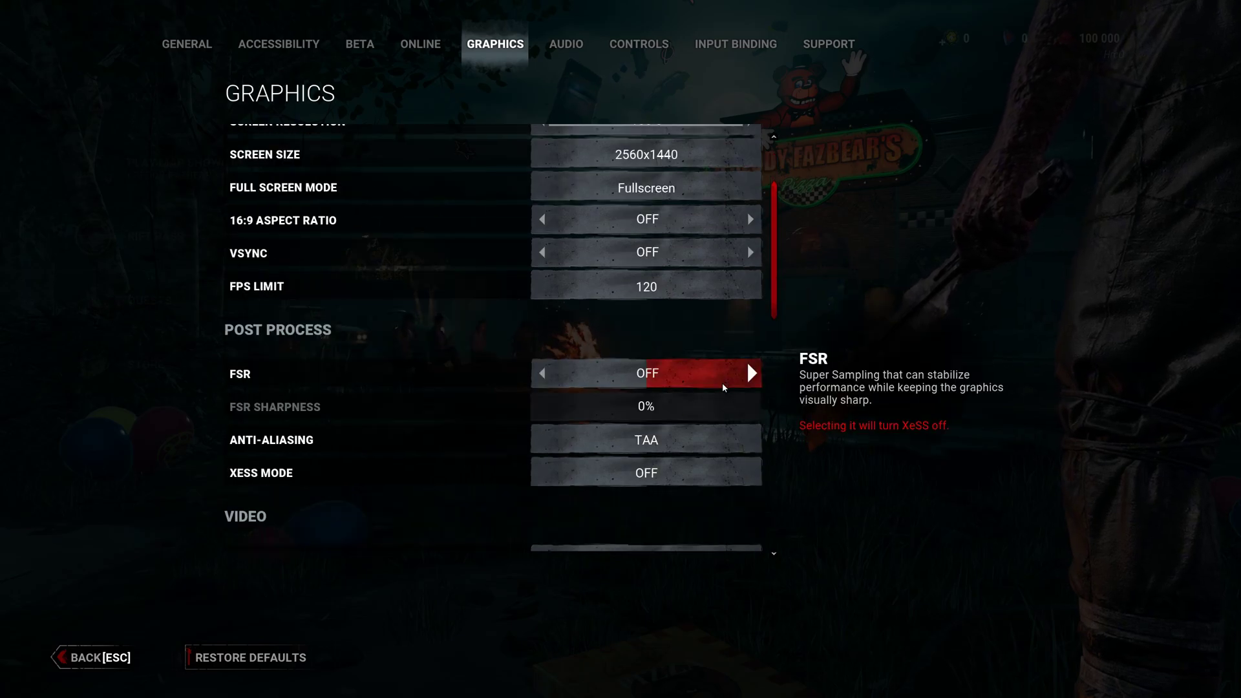
{"action": "scroll", "coordinate": [723, 383], "scroll_direction": "down", "scroll_amount": 9}
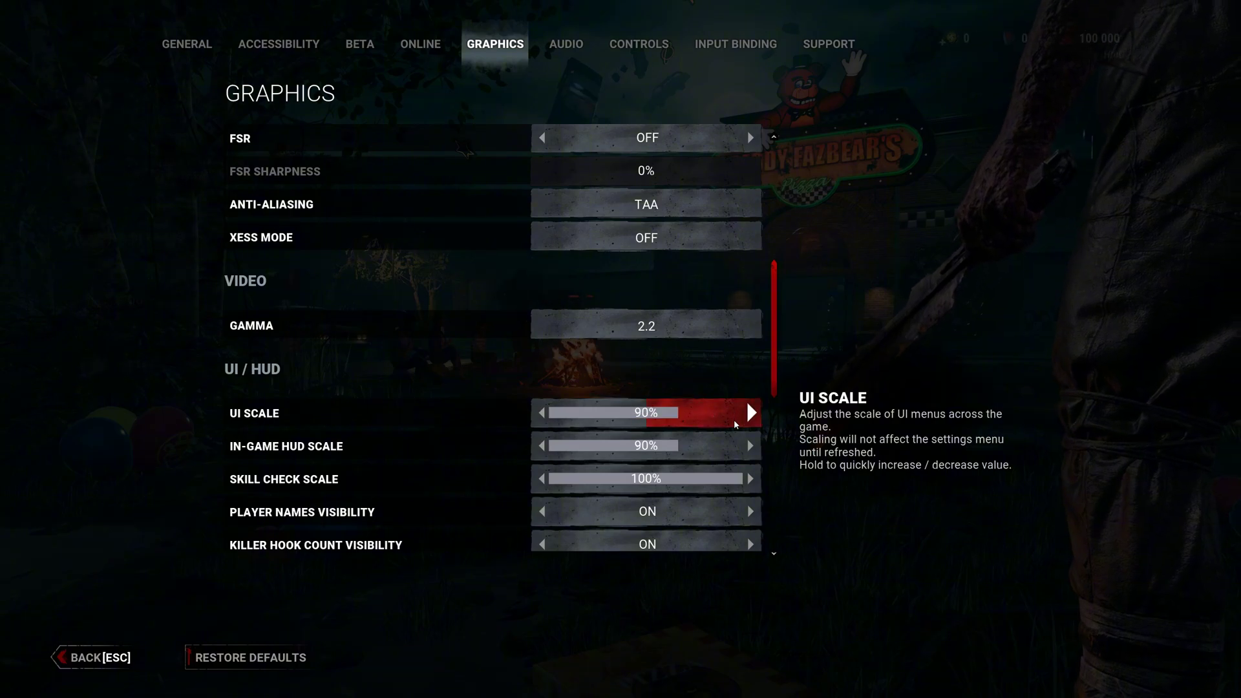
{"action": "scroll", "coordinate": [714, 437], "scroll_direction": "up", "scroll_amount": 14}
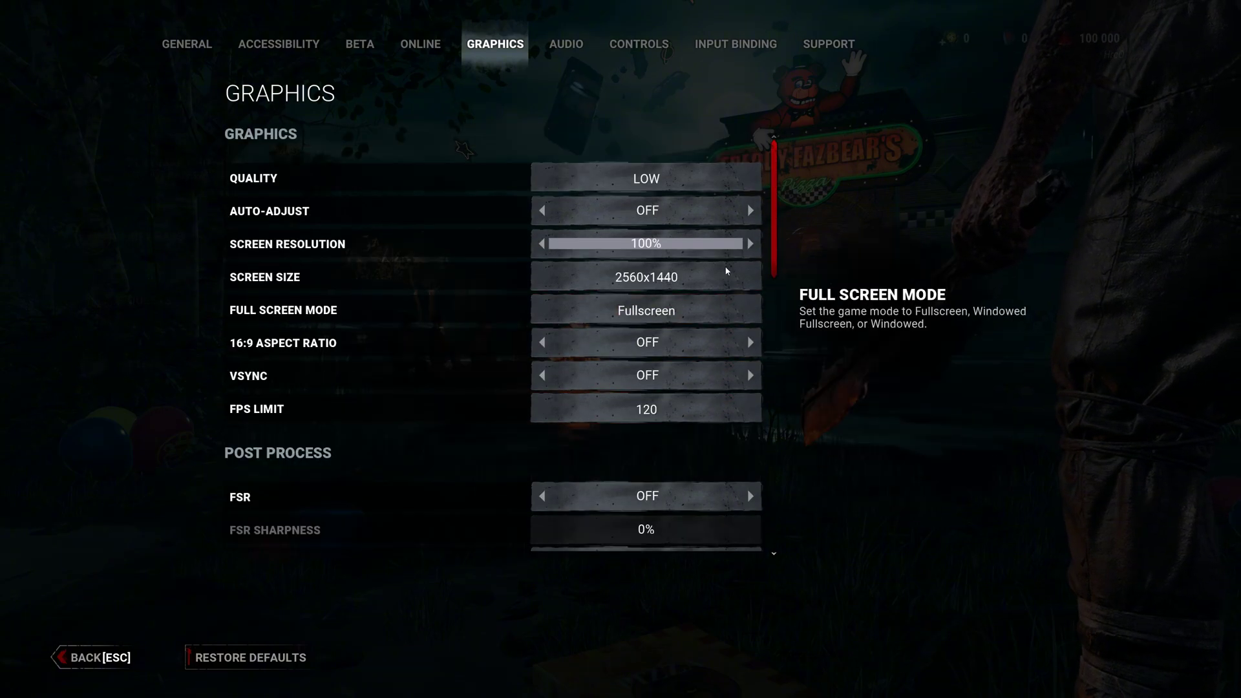
{"action": "left_click", "coordinate": [728, 180]}
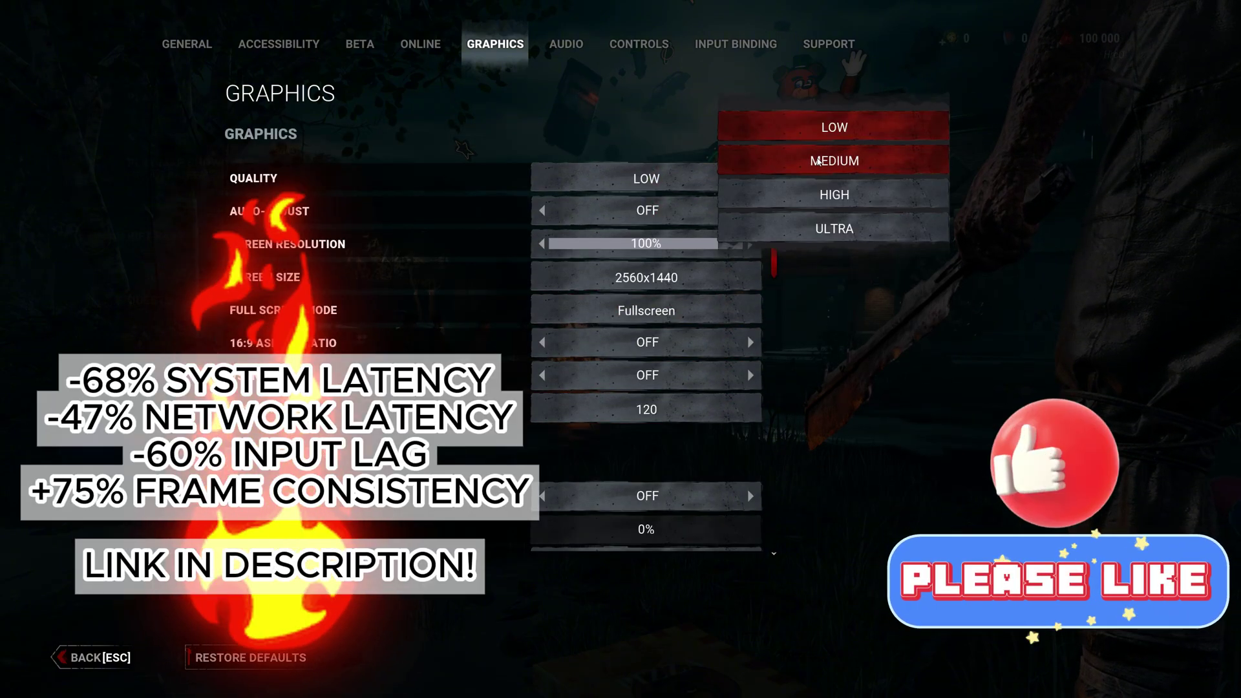
{"action": "left_click", "coordinate": [818, 161]}
Step: Turn FSR on and raise FSR Sharpness from 0% to about 50%
{"action": "scroll", "coordinate": [697, 328], "scroll_direction": "down", "scroll_amount": 7}
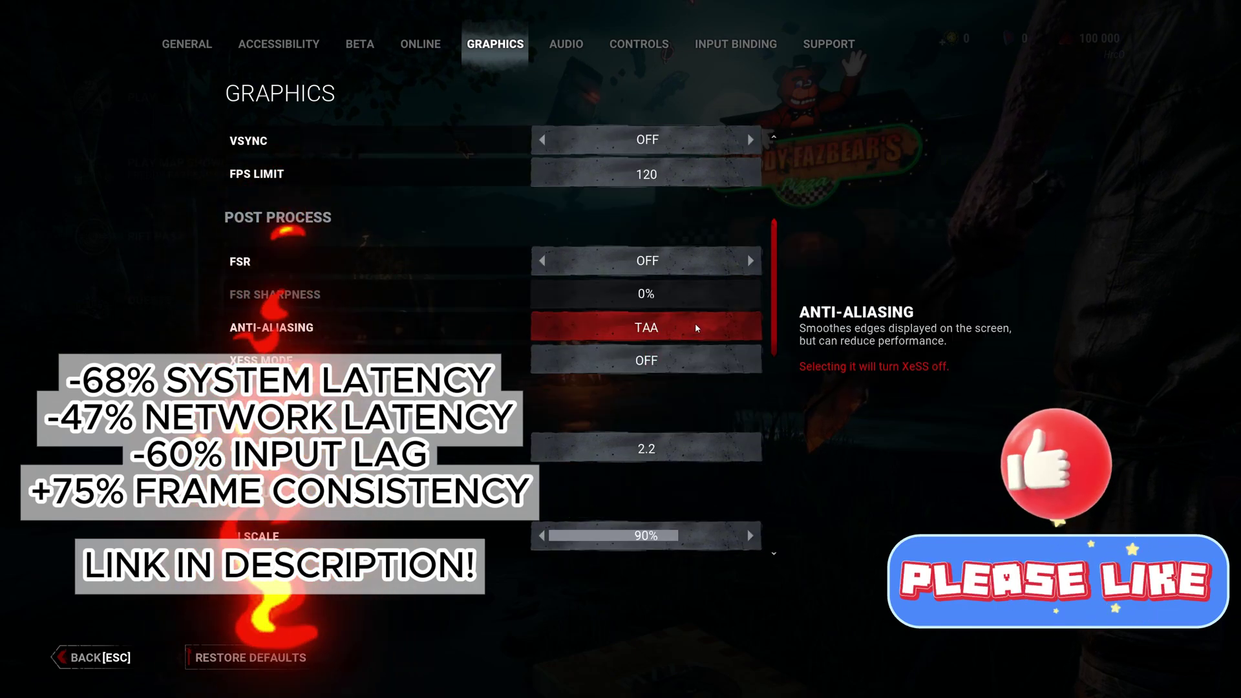
{"action": "left_click", "coordinate": [751, 261]}
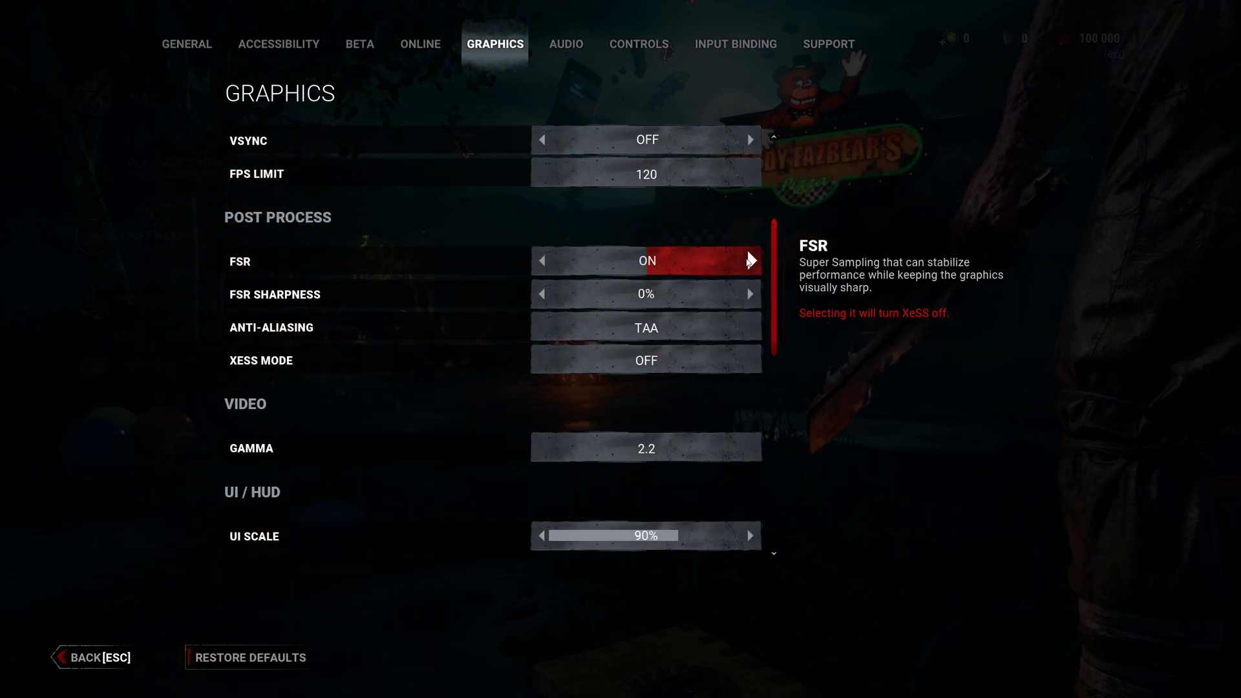
{"action": "left_click", "coordinate": [752, 296]}
{"action": "left_click", "coordinate": [752, 296]}
{"action": "left_click", "coordinate": [752, 297]}
{"action": "left_click", "coordinate": [752, 297]}
{"action": "left_click", "coordinate": [752, 297]}
{"action": "left_click", "coordinate": [752, 298]}
{"action": "left_click", "coordinate": [752, 298]}
{"action": "left_click", "coordinate": [752, 297]}
{"action": "left_click", "coordinate": [752, 298]}
{"action": "left_click", "coordinate": [752, 297]}
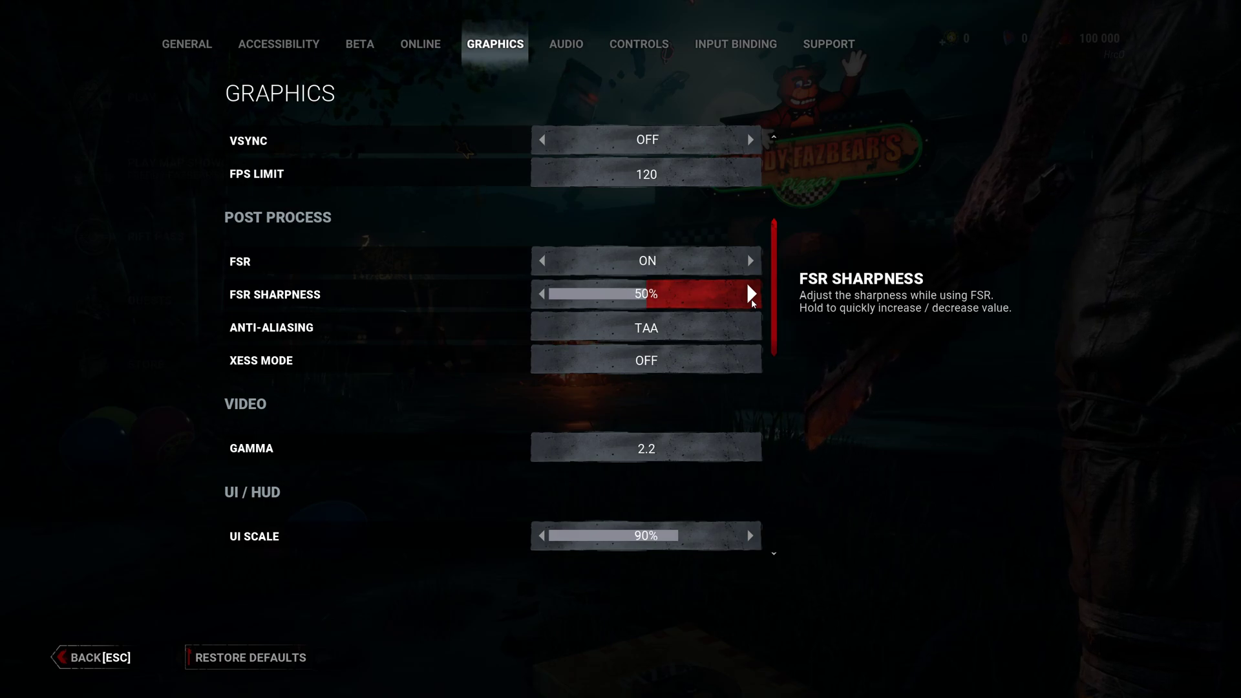
{"action": "left_click", "coordinate": [752, 298]}
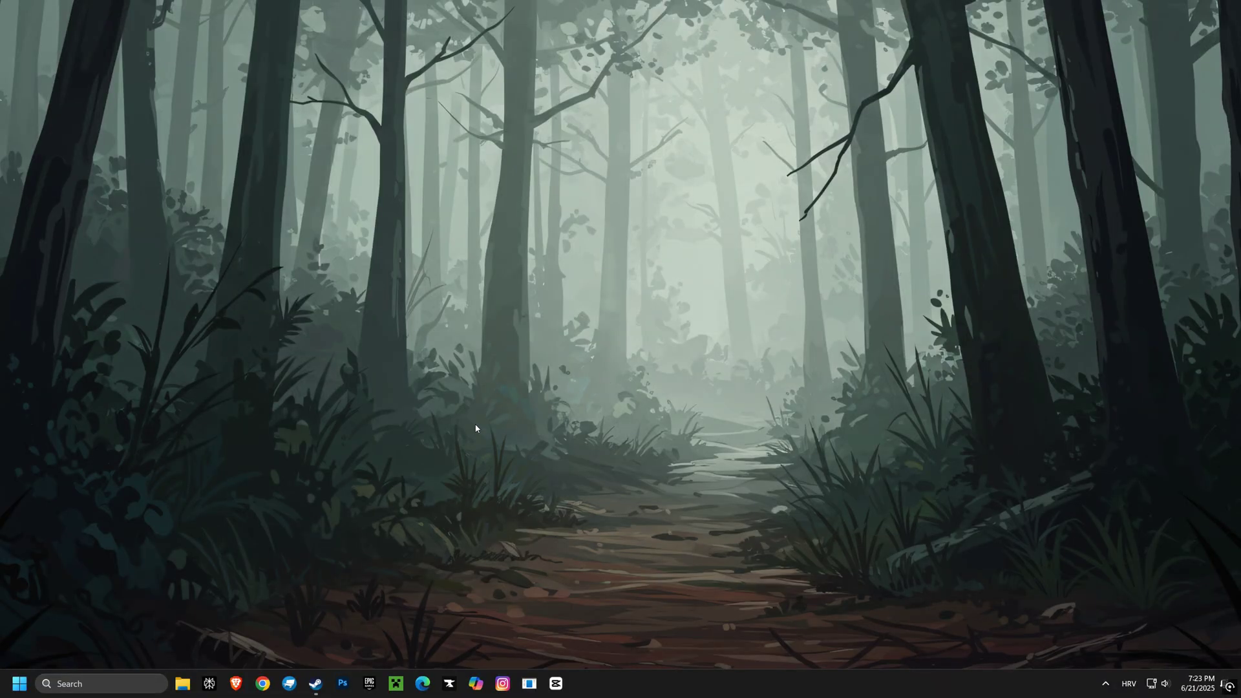
Step: Search Windows for 'advanced sys' to find View advanced system settings
{"action": "left_click", "coordinate": [97, 684]}
{"action": "type", "text": "advan"}
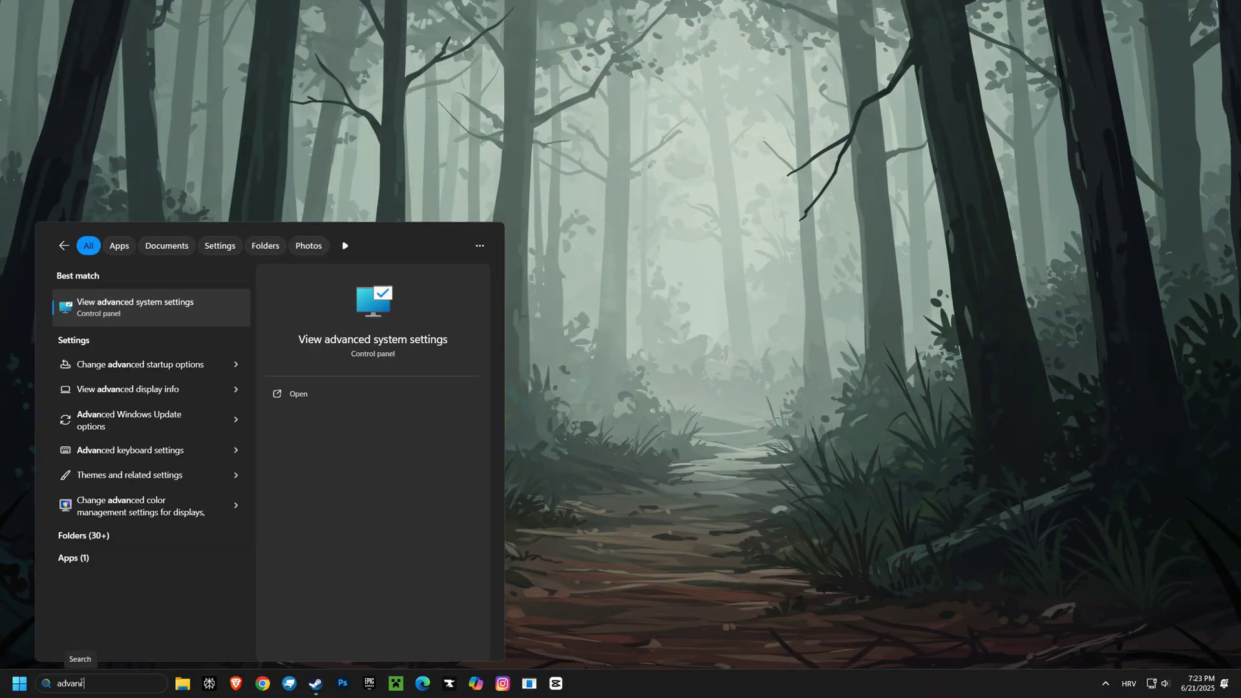
{"action": "type", "text": "ced sys"}
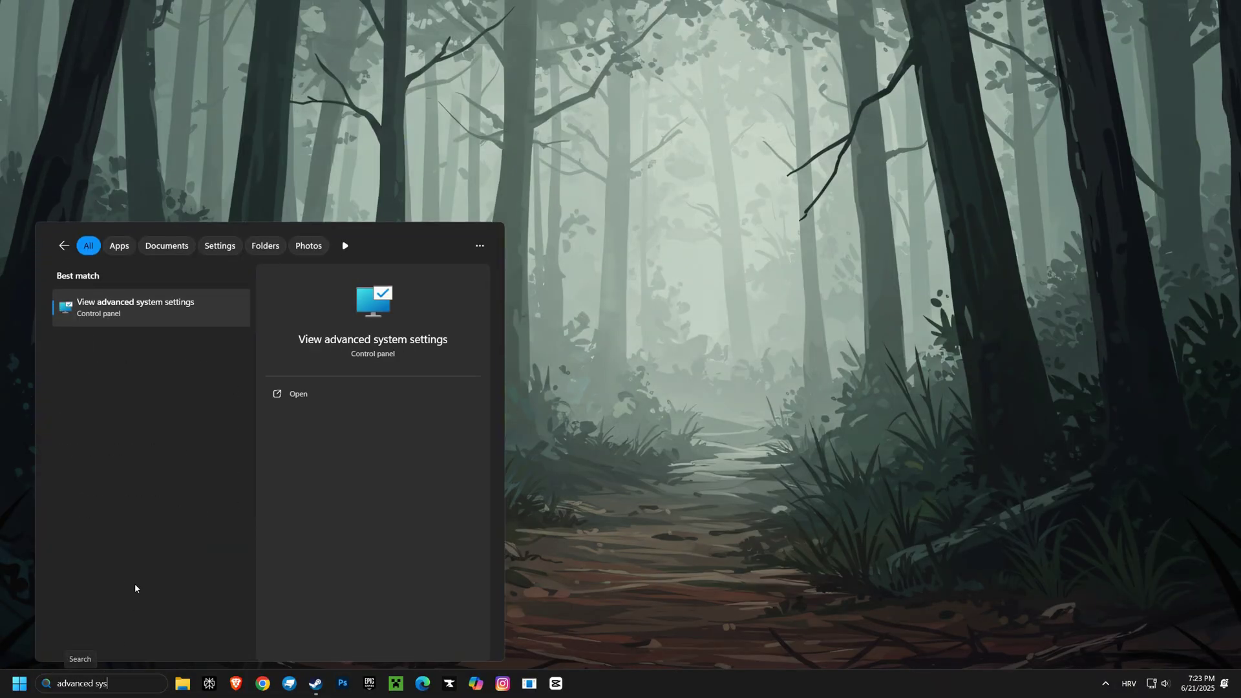
Step: In Advanced system settings' Performance Options, set processor scheduling to favour Programs
{"action": "left_click", "coordinate": [127, 313]}
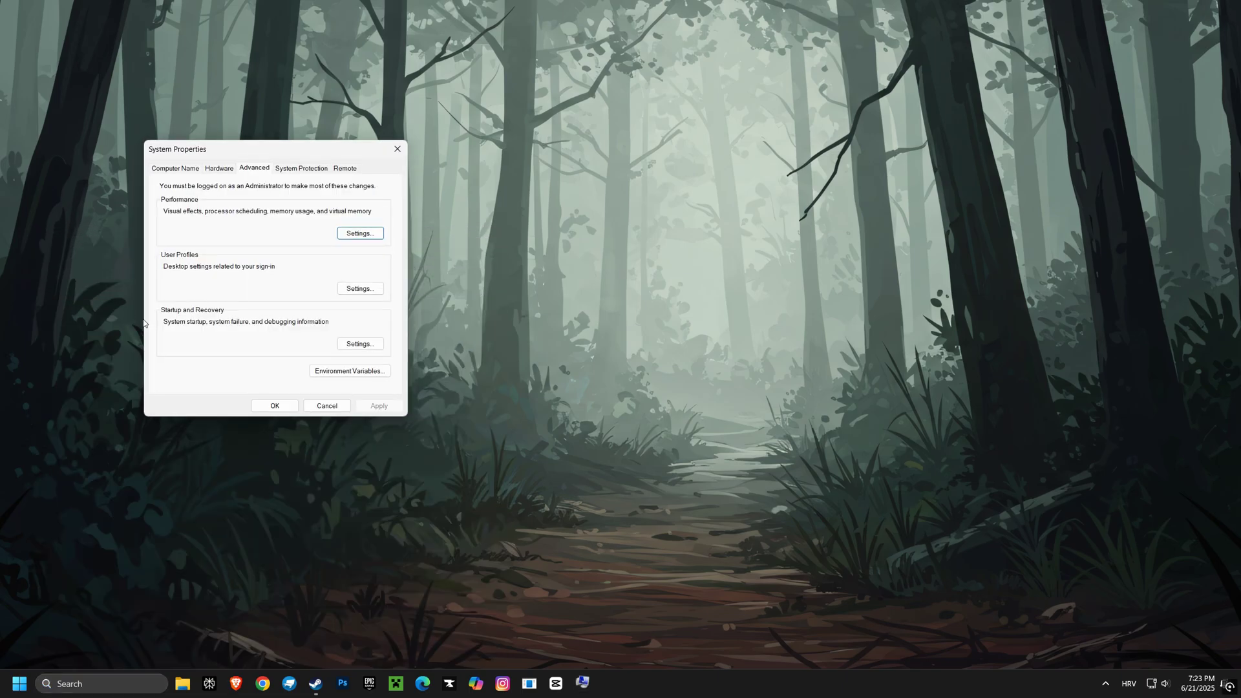
{"action": "left_click_drag", "start_coordinate": [269, 152], "coordinate": [716, 146]}
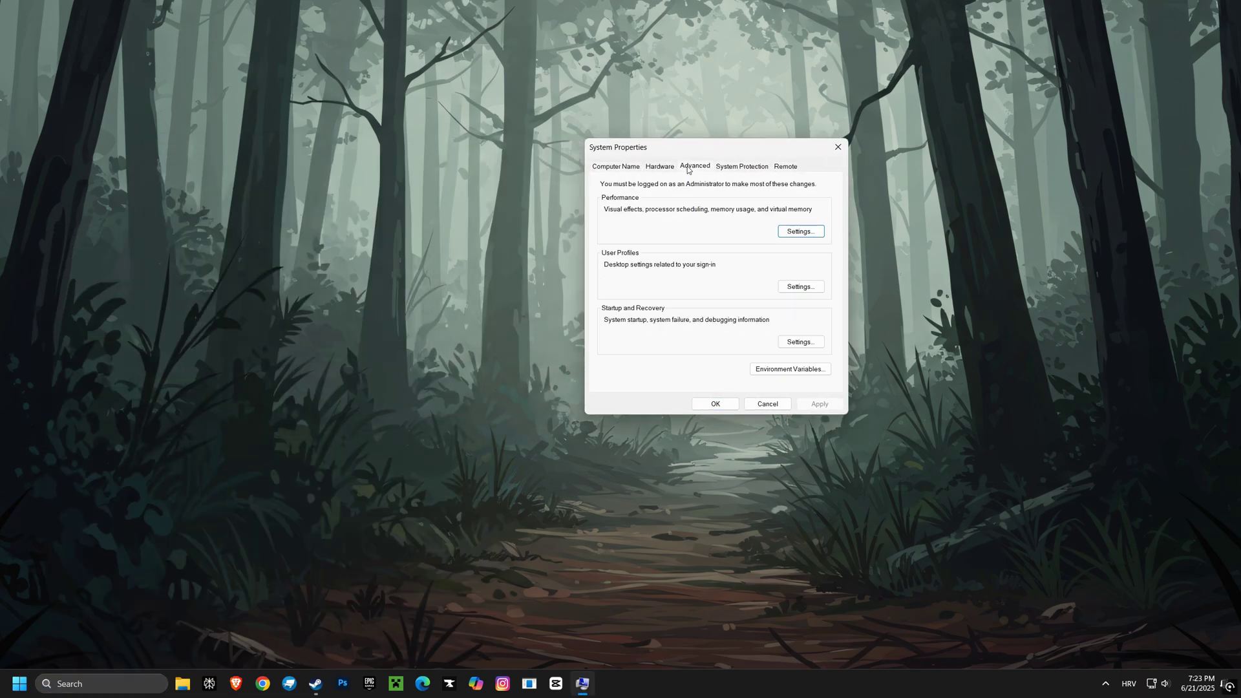
{"action": "left_click", "coordinate": [787, 234]}
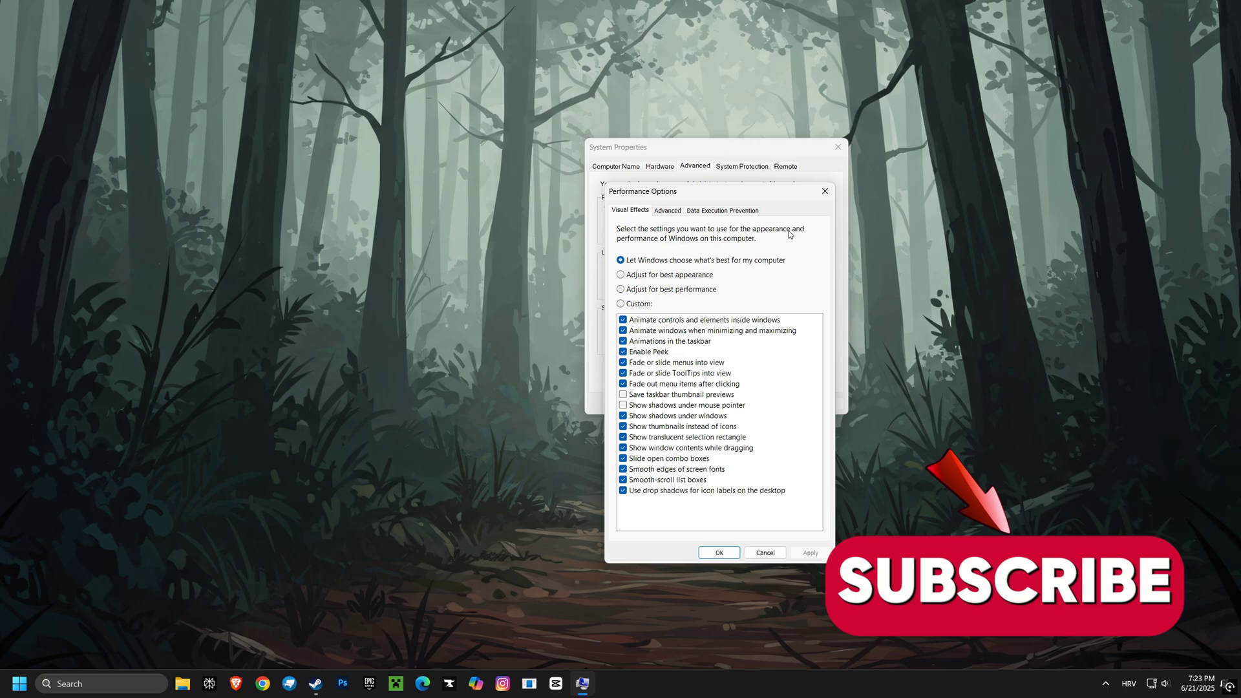
{"action": "left_click", "coordinate": [675, 212]}
{"action": "left_click", "coordinate": [628, 287]}
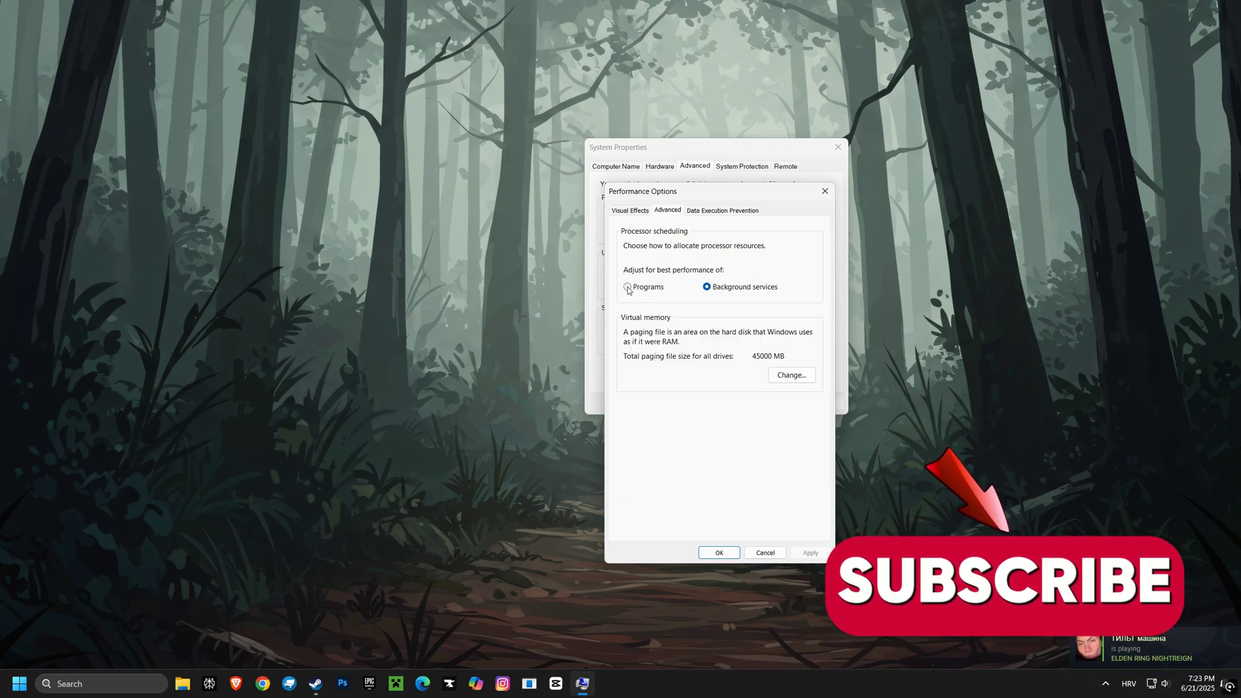
Step: Give drive C a custom 45000 MB paging file and confirm all System Properties dialogs
{"action": "left_click", "coordinate": [782, 374]}
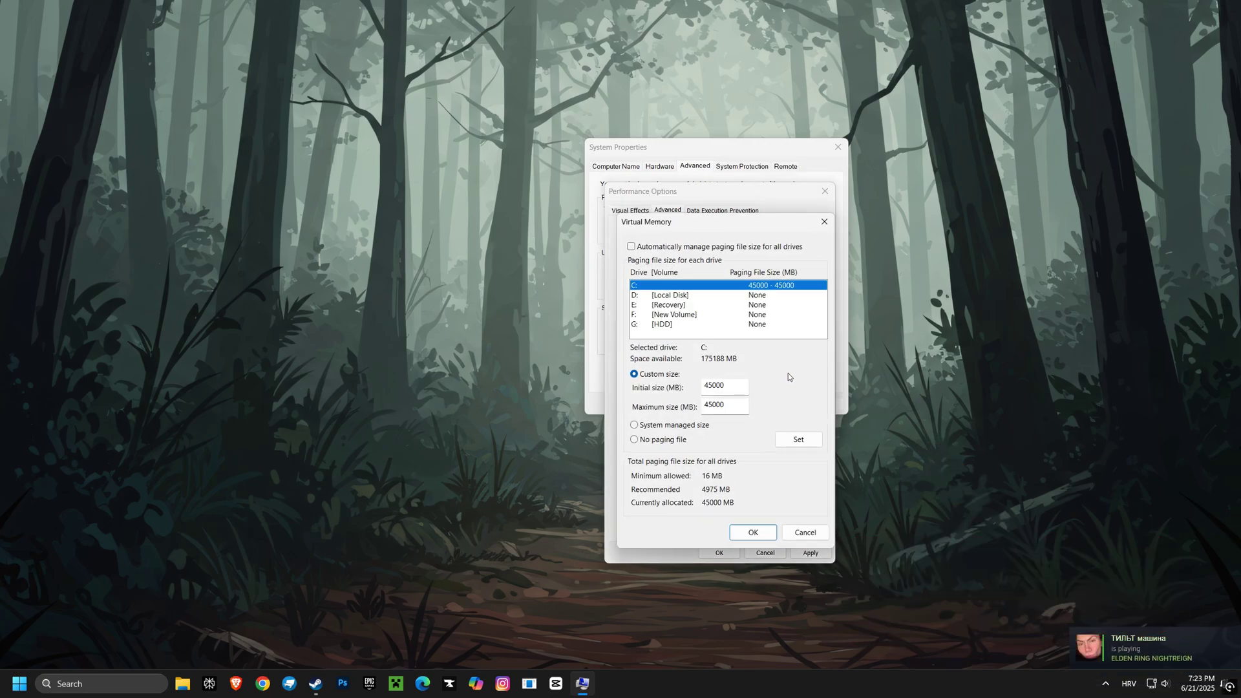
{"action": "left_click", "coordinate": [632, 247]}
{"action": "left_click", "coordinate": [632, 247]}
{"action": "left_click", "coordinate": [679, 324]}
{"action": "left_click", "coordinate": [698, 286]}
{"action": "left_click", "coordinate": [635, 439]}
{"action": "left_click", "coordinate": [634, 373]}
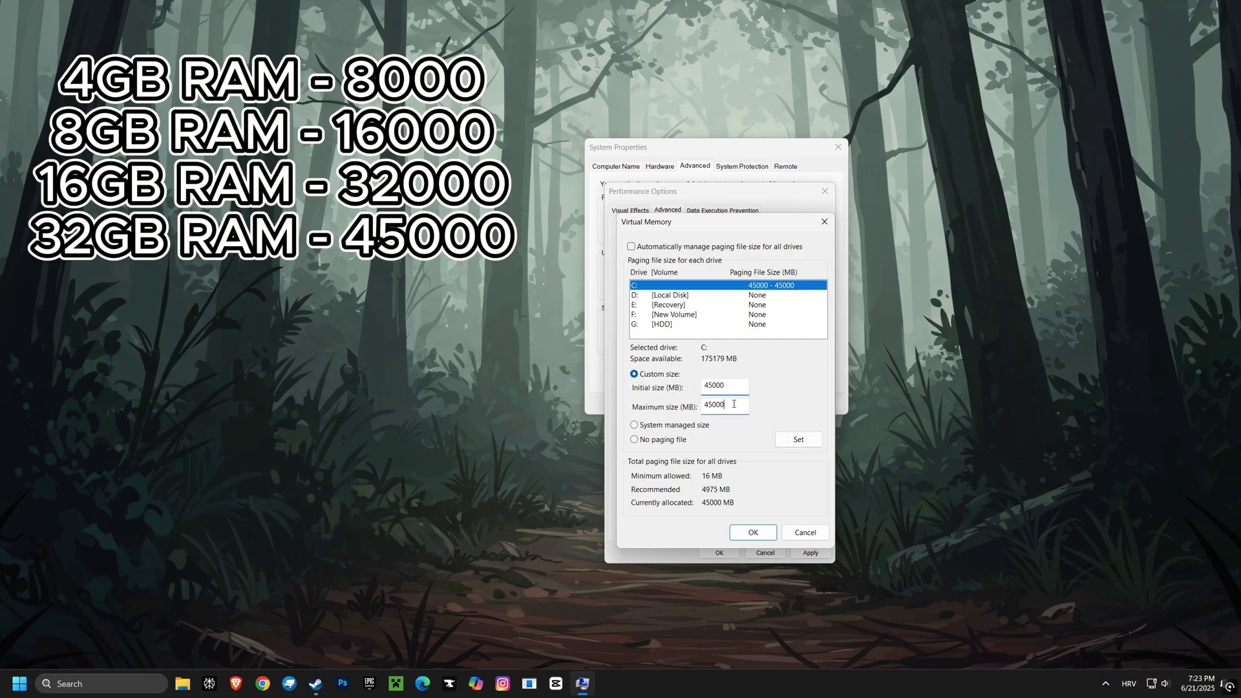
{"action": "left_click", "coordinate": [799, 442]}
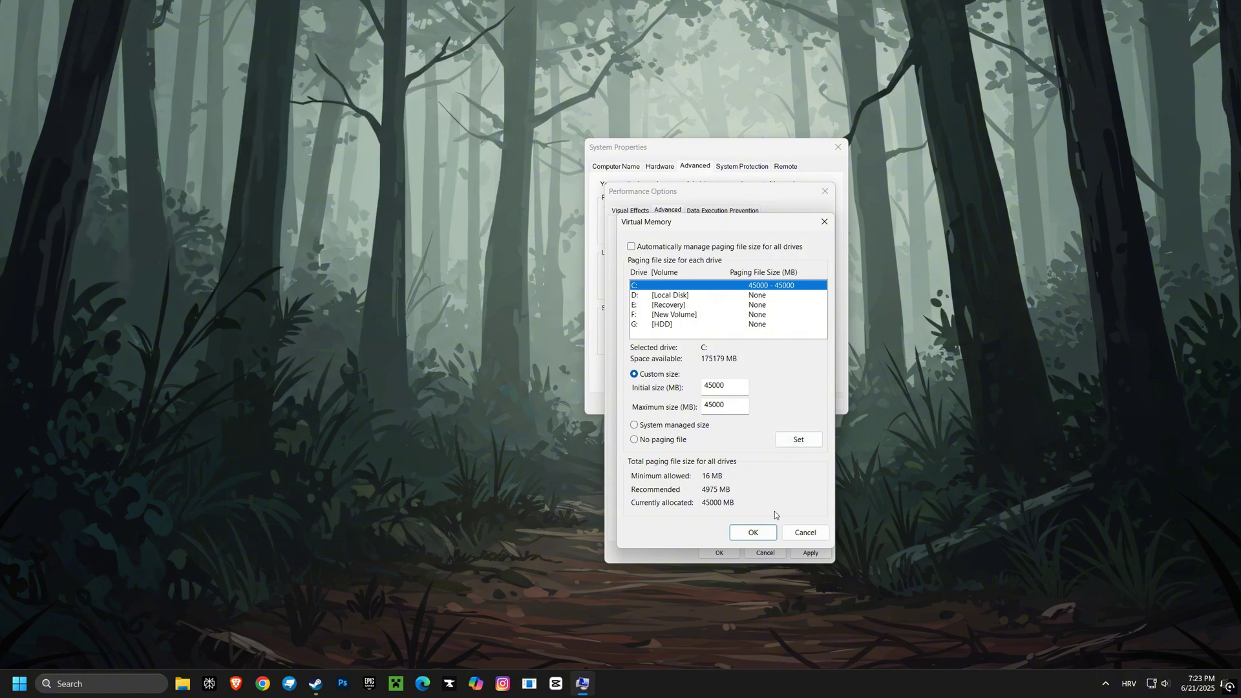
{"action": "left_click", "coordinate": [769, 533]}
{"action": "left_click", "coordinate": [813, 553]}
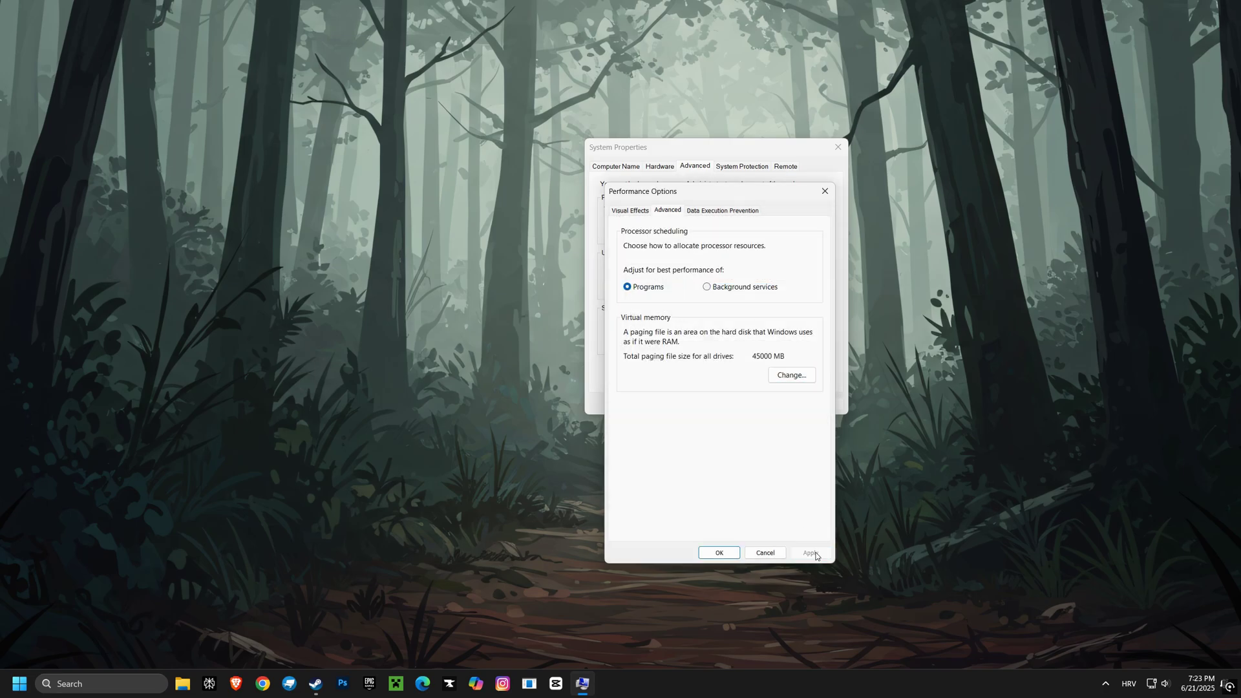
{"action": "left_click", "coordinate": [718, 553]}
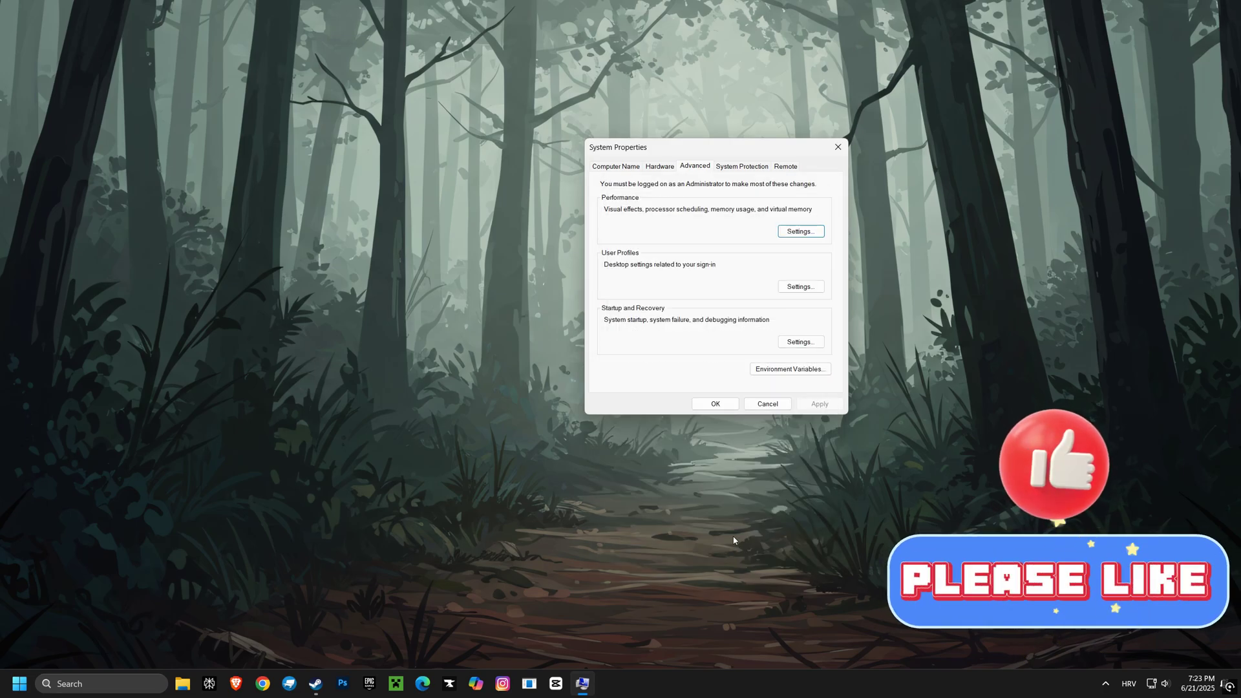
{"action": "left_click", "coordinate": [711, 406]}
Step: Open Dead by Daylight's local install folder from the Steam library
{"action": "left_click", "coordinate": [316, 677]}
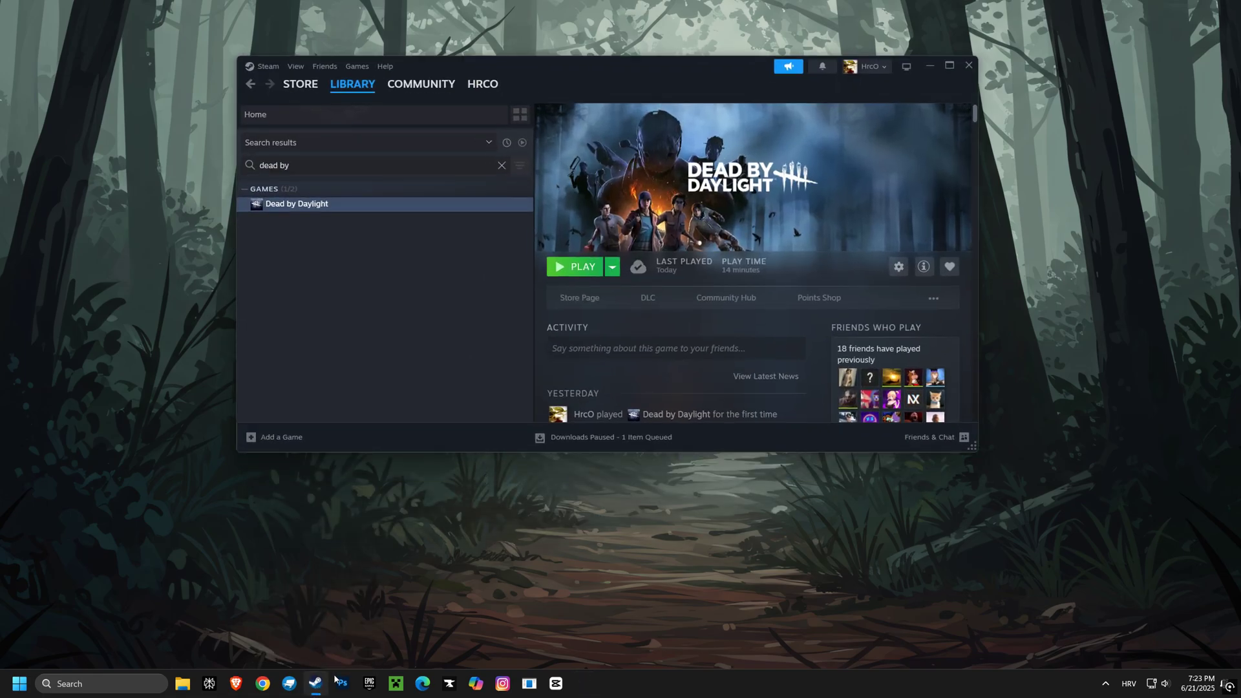
{"action": "right_click", "coordinate": [285, 205]}
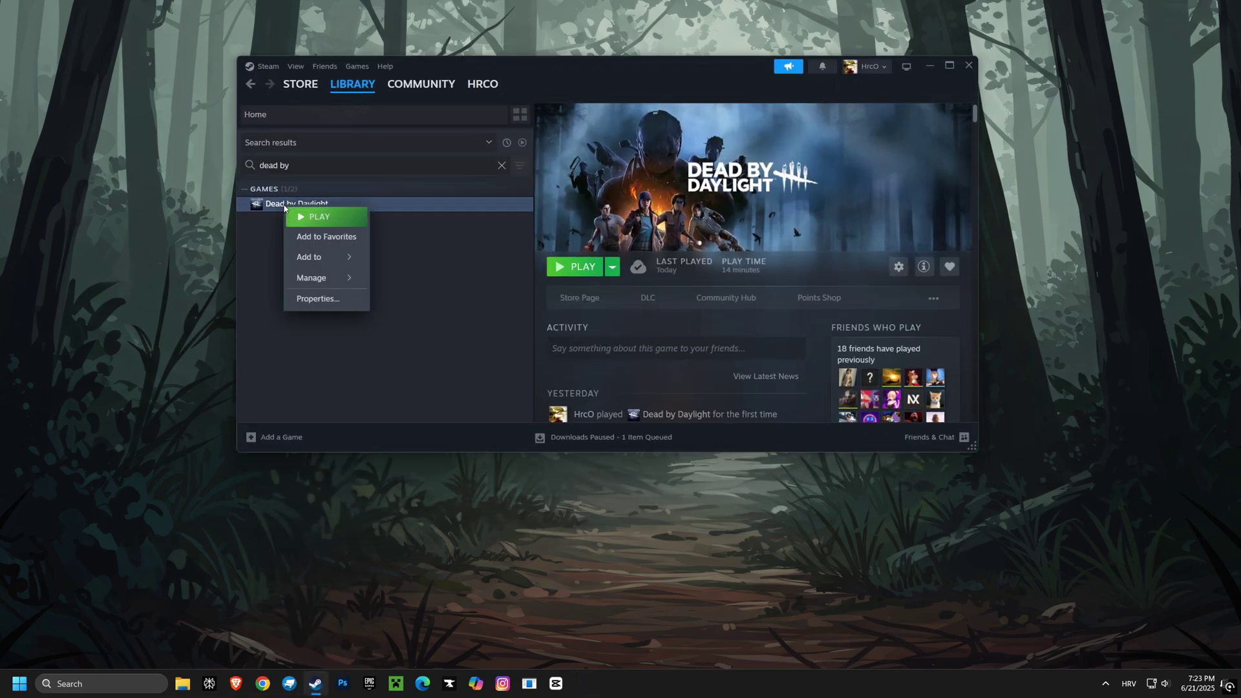
{"action": "mouse_move", "coordinate": [331, 282]}
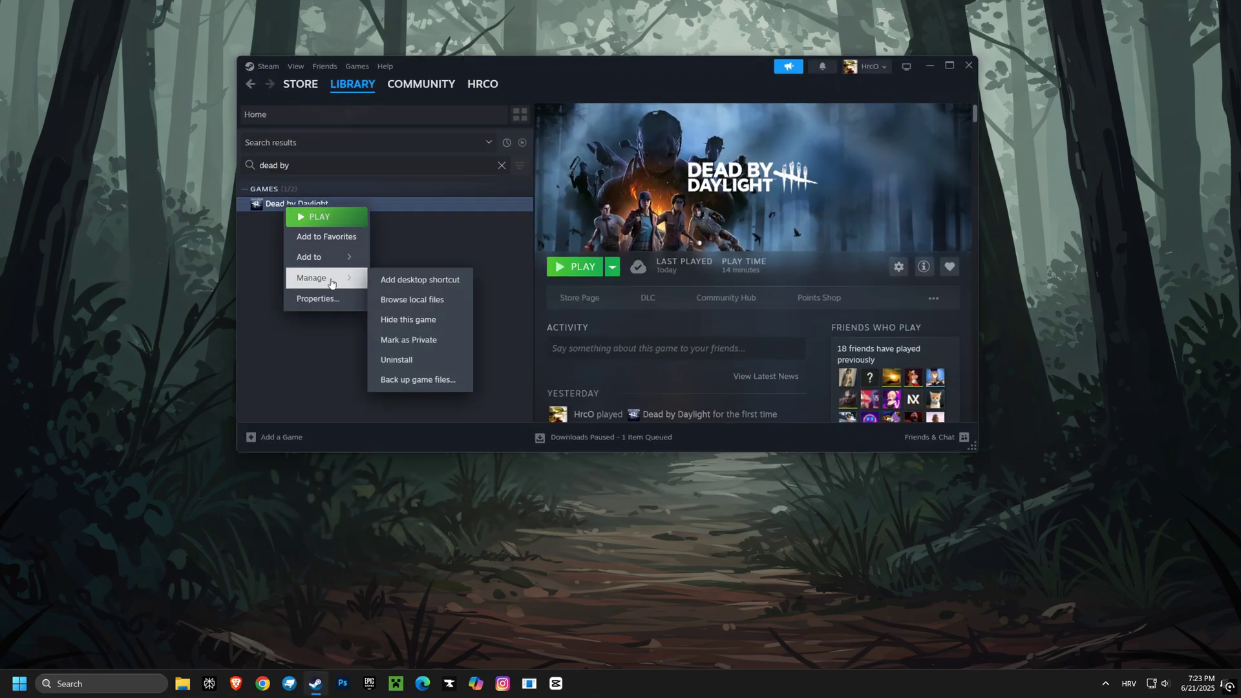
{"action": "left_click", "coordinate": [410, 300]}
Step: In DeadByDaylight\Binaries\Win64, open the Shipping exe's compatibility settings for all users
{"action": "double_click", "coordinate": [472, 249]}
{"action": "double_click", "coordinate": [472, 248]}
{"action": "double_click", "coordinate": [472, 250]}
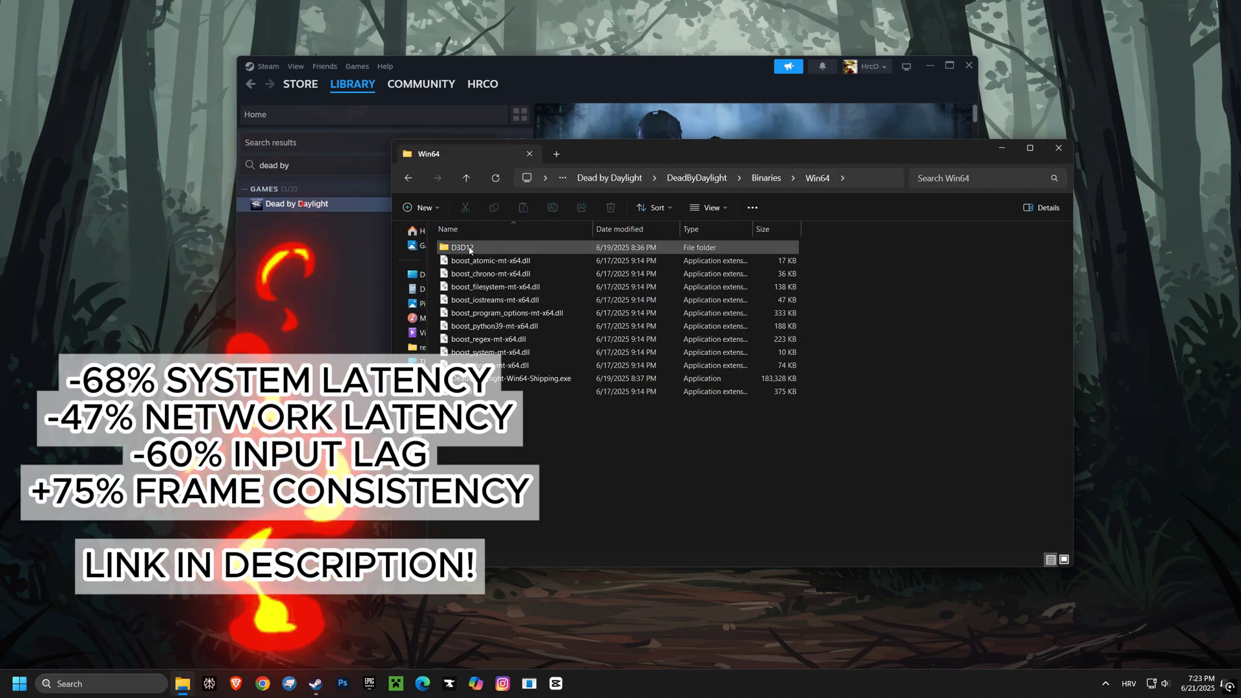
{"action": "right_click", "coordinate": [469, 380]}
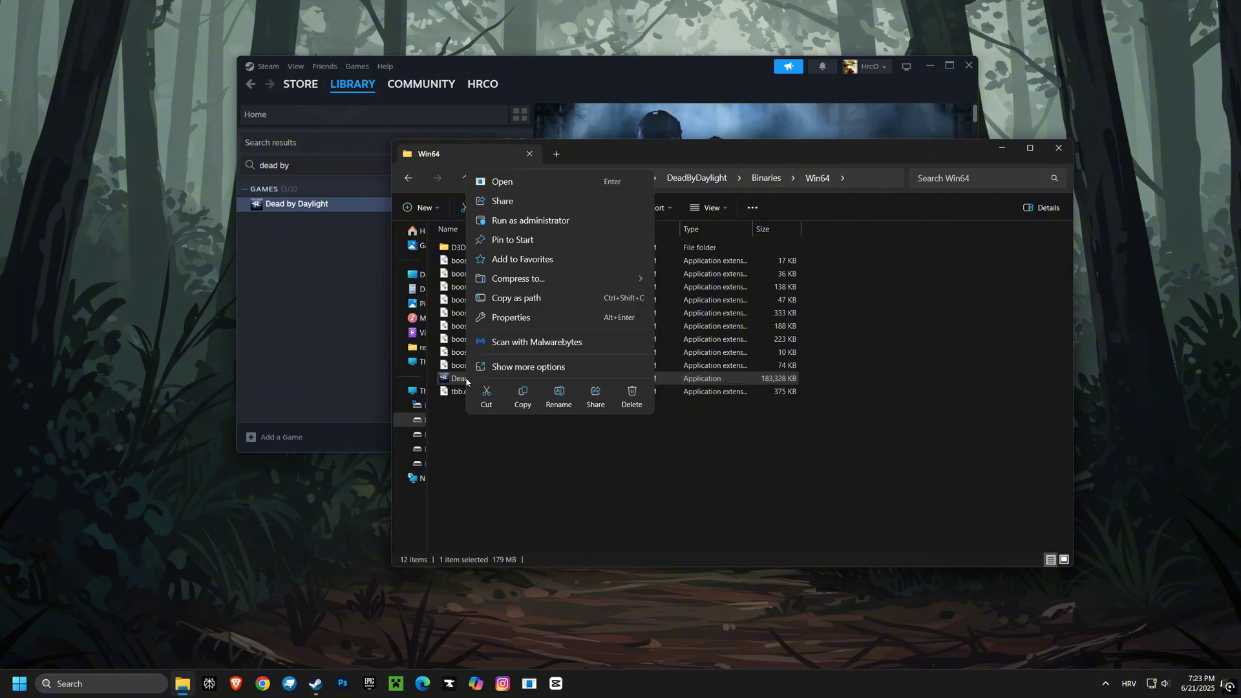
{"action": "left_click", "coordinate": [509, 318]}
{"action": "left_click", "coordinate": [577, 369]}
{"action": "left_click_drag", "start_coordinate": [582, 338], "coordinate": [629, 157]}
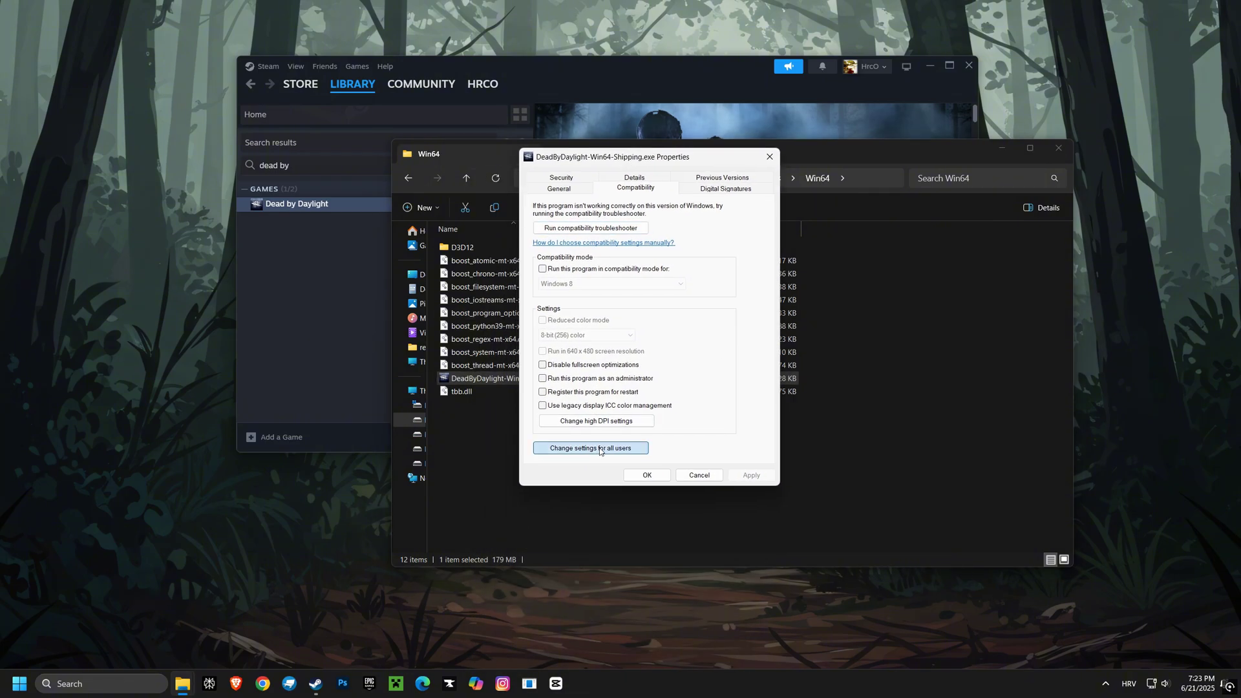
{"action": "left_click", "coordinate": [601, 448]}
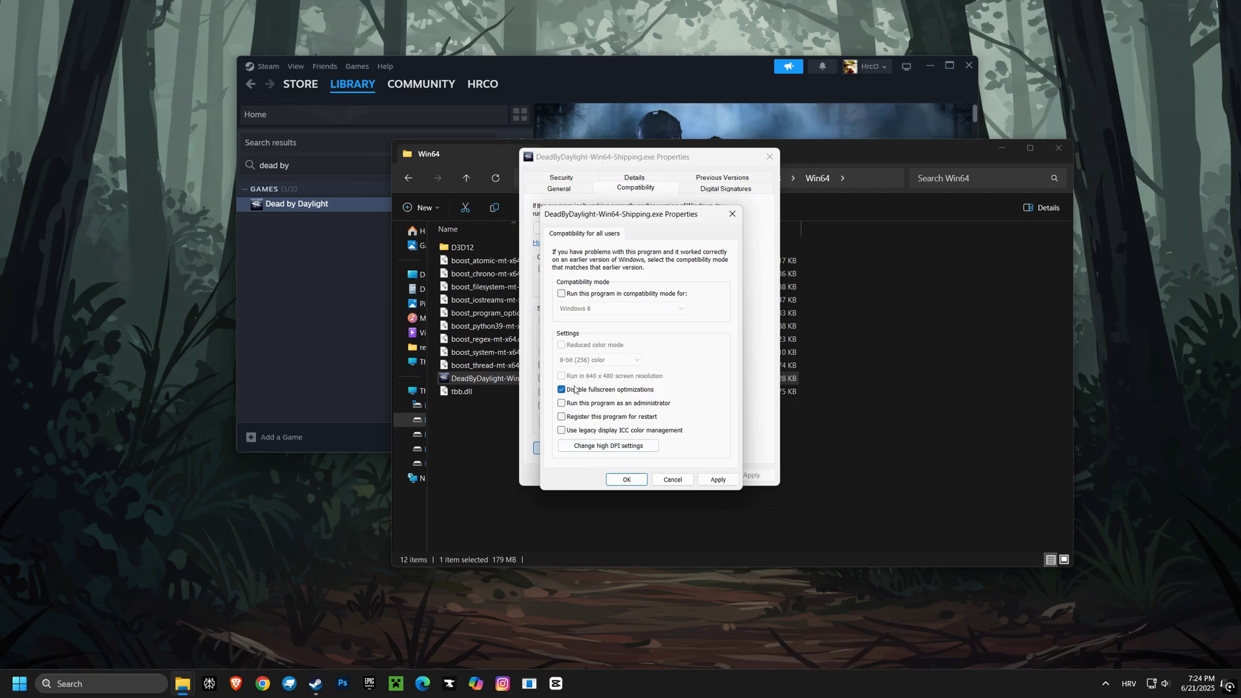
Step: Override high DPI scaling to be performed by Application and apply the changes
{"action": "left_click", "coordinate": [608, 445]}
{"action": "left_click_drag", "start_coordinate": [651, 282], "coordinate": [755, 241]}
{"action": "left_click", "coordinate": [696, 402]}
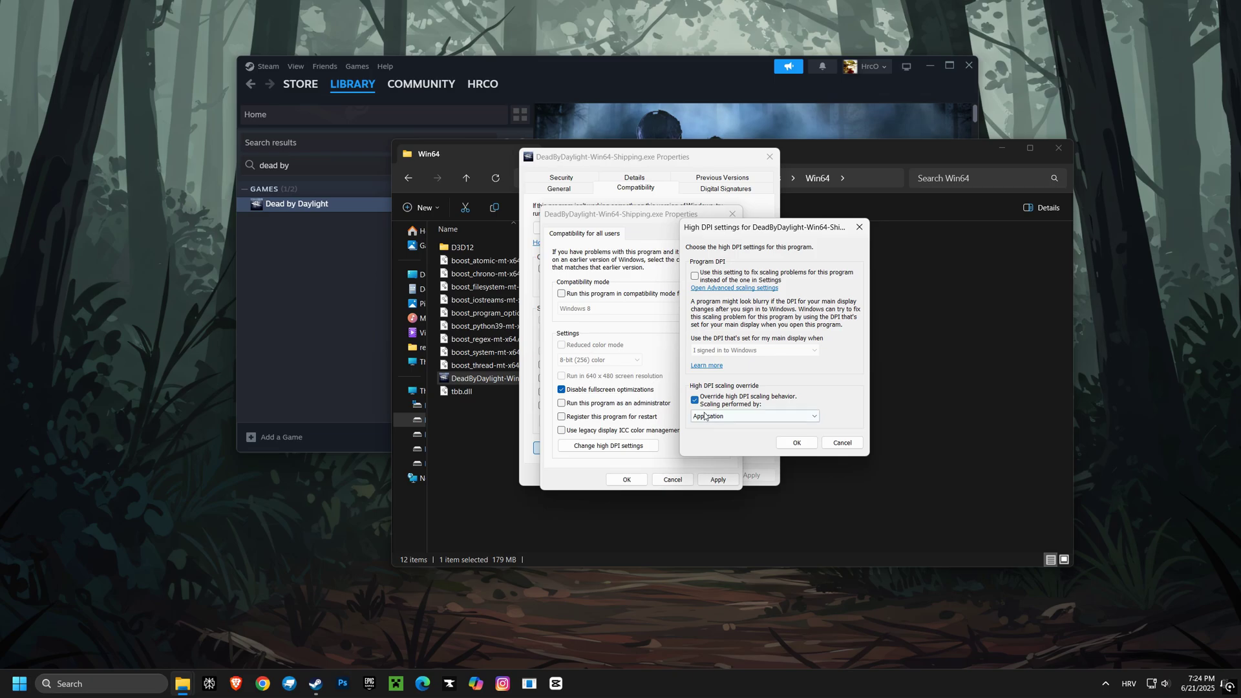
{"action": "left_click", "coordinate": [714, 416]}
{"action": "left_click", "coordinate": [712, 428]}
{"action": "left_click", "coordinate": [796, 445]}
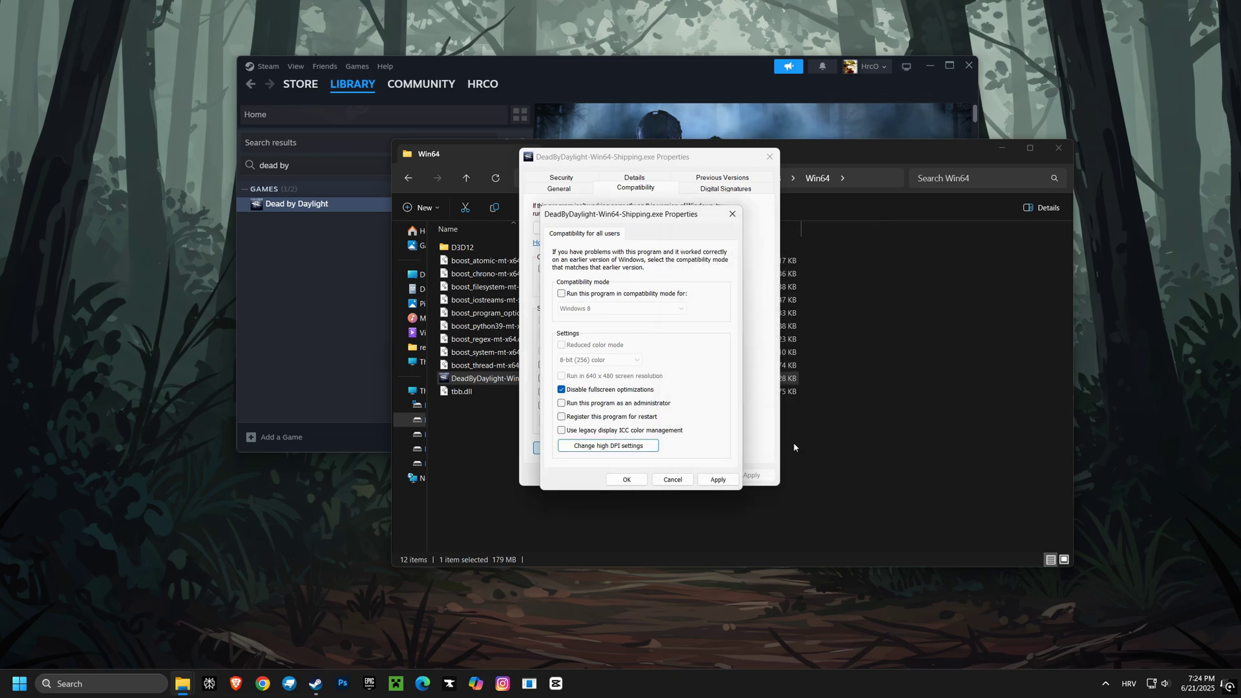
{"action": "left_click", "coordinate": [724, 480]}
{"action": "left_click", "coordinate": [627, 479]}
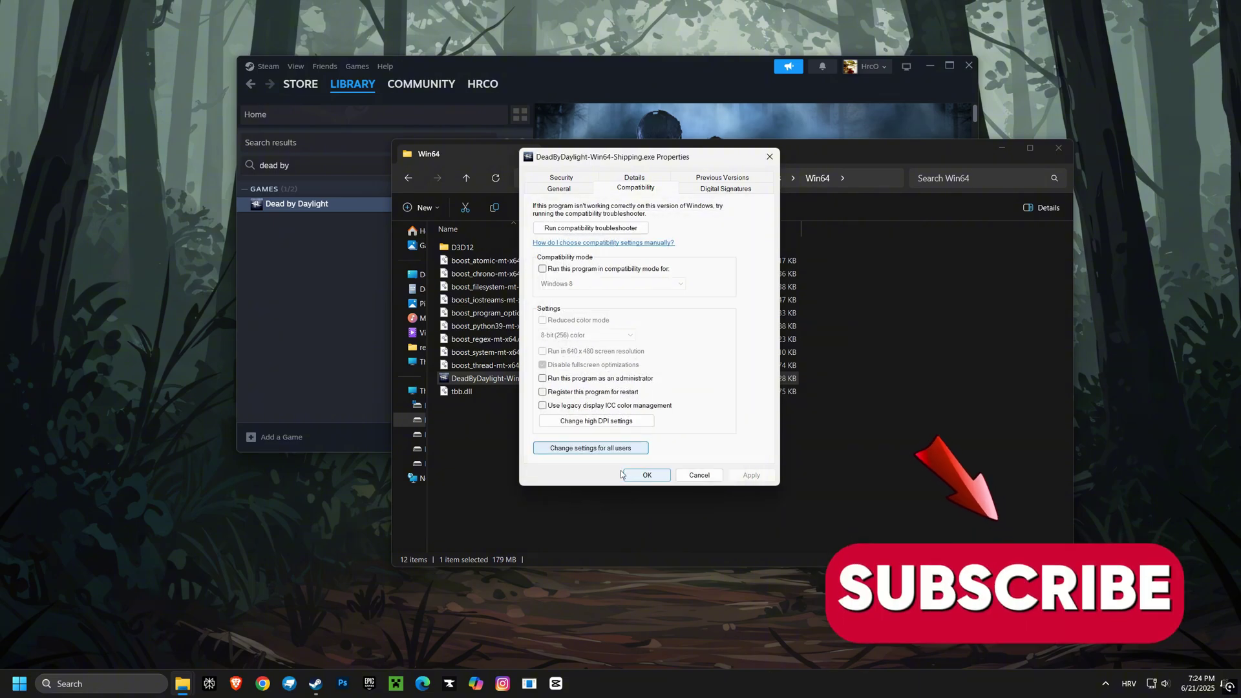
{"action": "left_click", "coordinate": [661, 477]}
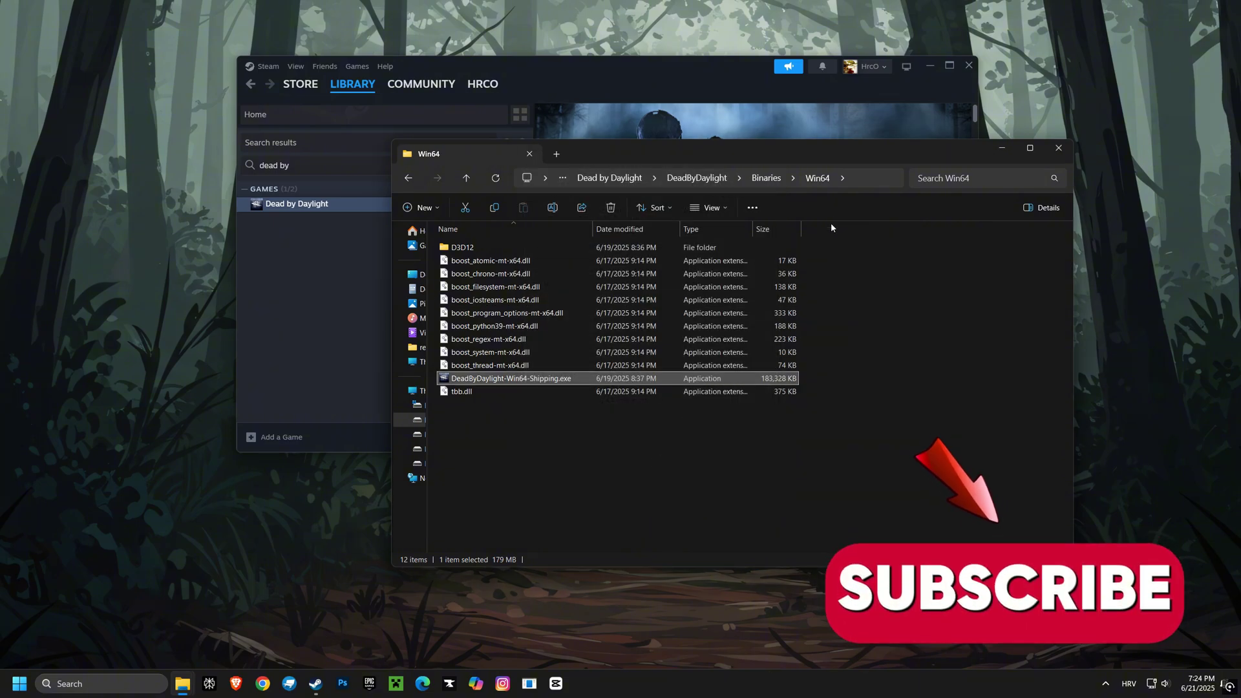
Step: Copy the Win64 folder path, then search Windows for 'graphics settings'
{"action": "left_click", "coordinate": [860, 178]}
{"action": "key", "text": "cmd+c"}
{"action": "right_click", "coordinate": [692, 181]}
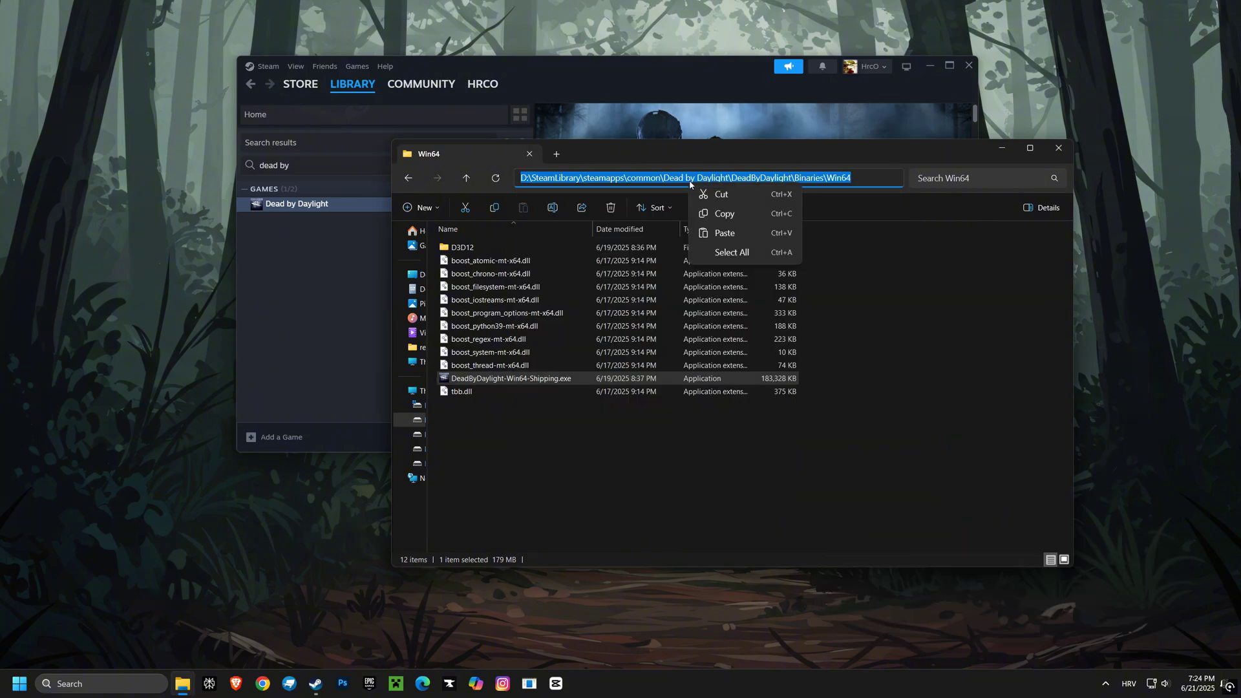
{"action": "left_click", "coordinate": [725, 214]}
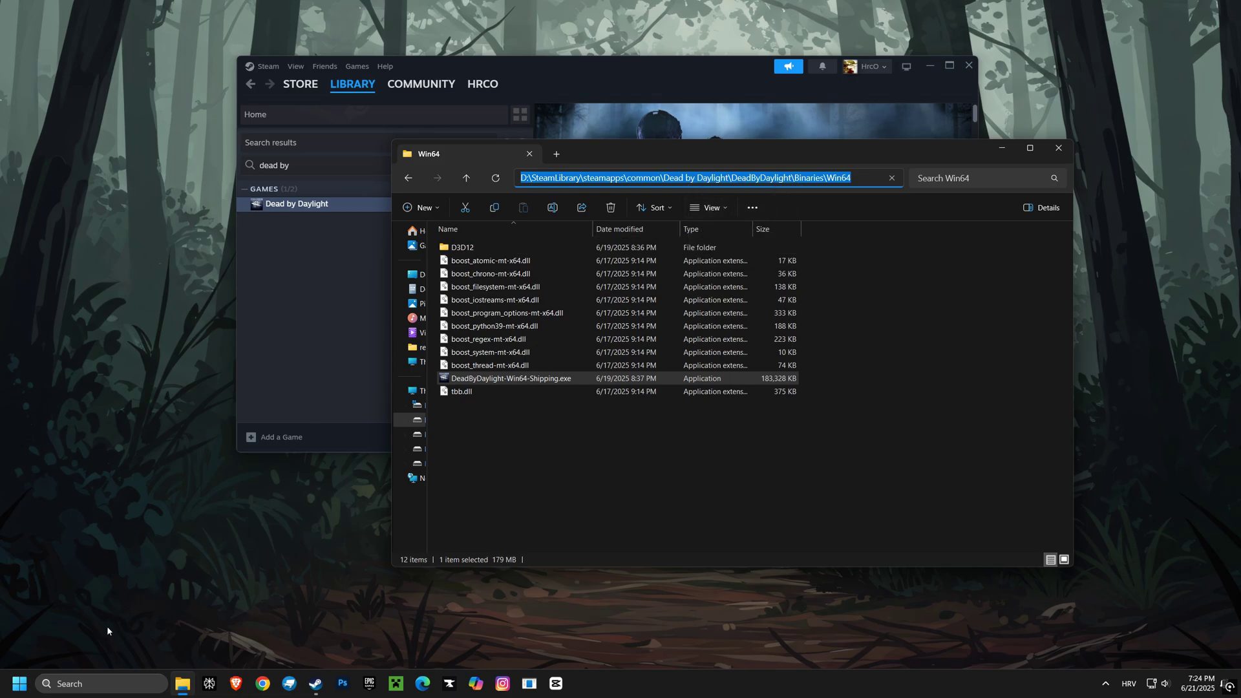
{"action": "left_click", "coordinate": [74, 680]}
{"action": "type", "text": "graphics settings"}
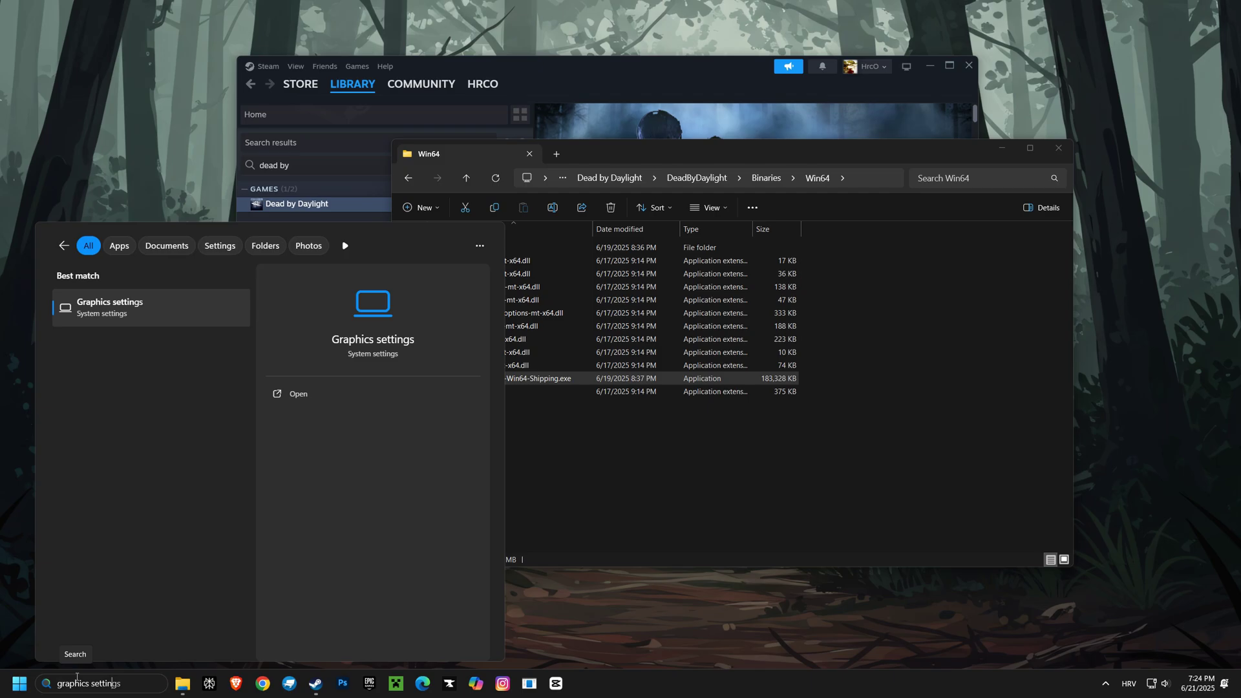
Step: On the Graphics page, toggle windowed-game optimizations off and back on, and reveal advanced settings
{"action": "left_click", "coordinate": [114, 309]}
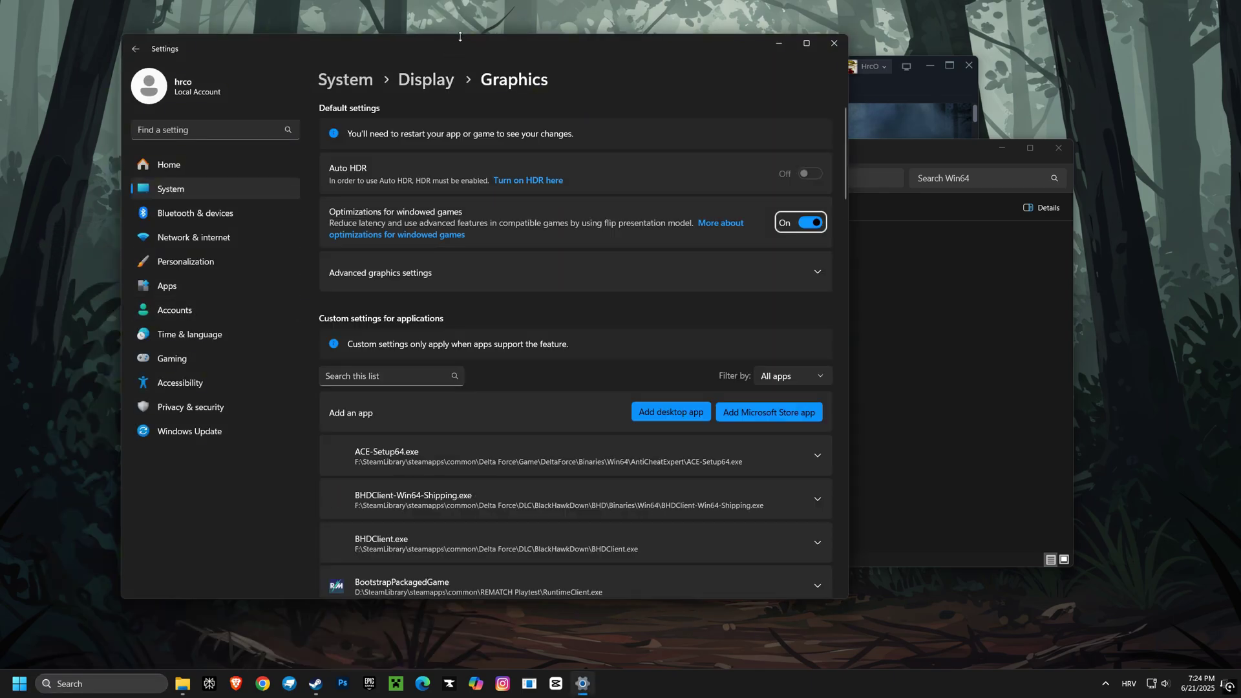
{"action": "left_click", "coordinate": [944, 258]}
{"action": "left_click", "coordinate": [956, 263]}
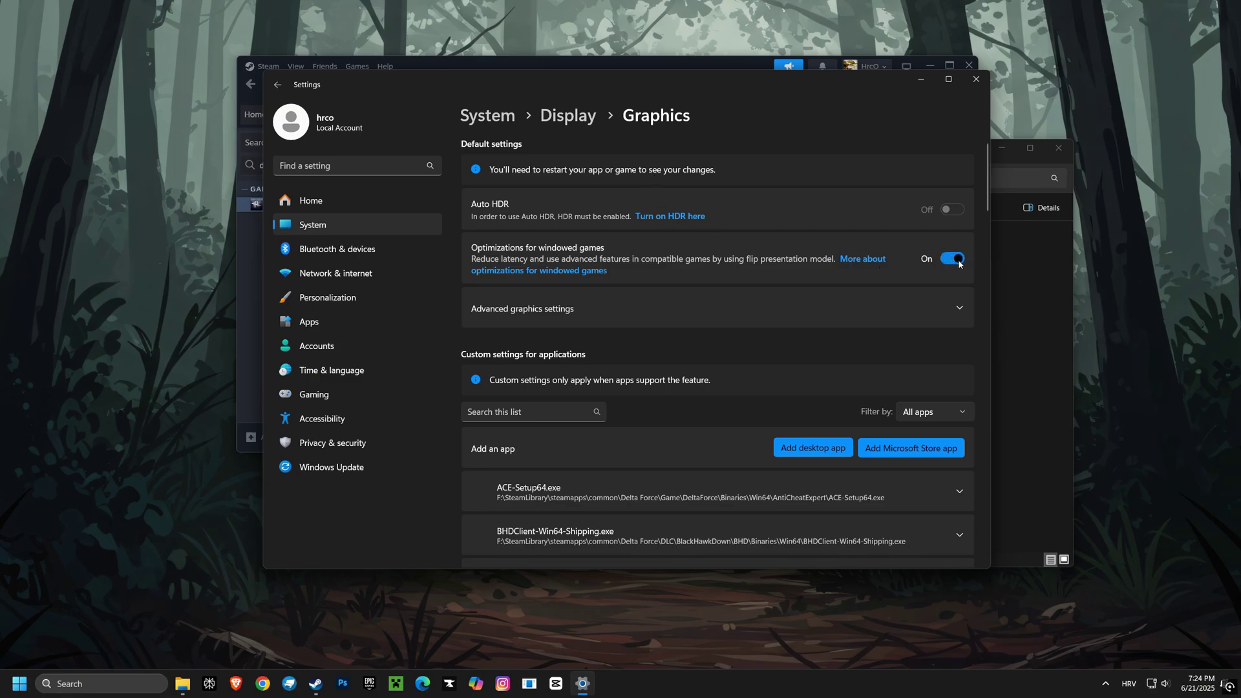
{"action": "left_click", "coordinate": [954, 305]}
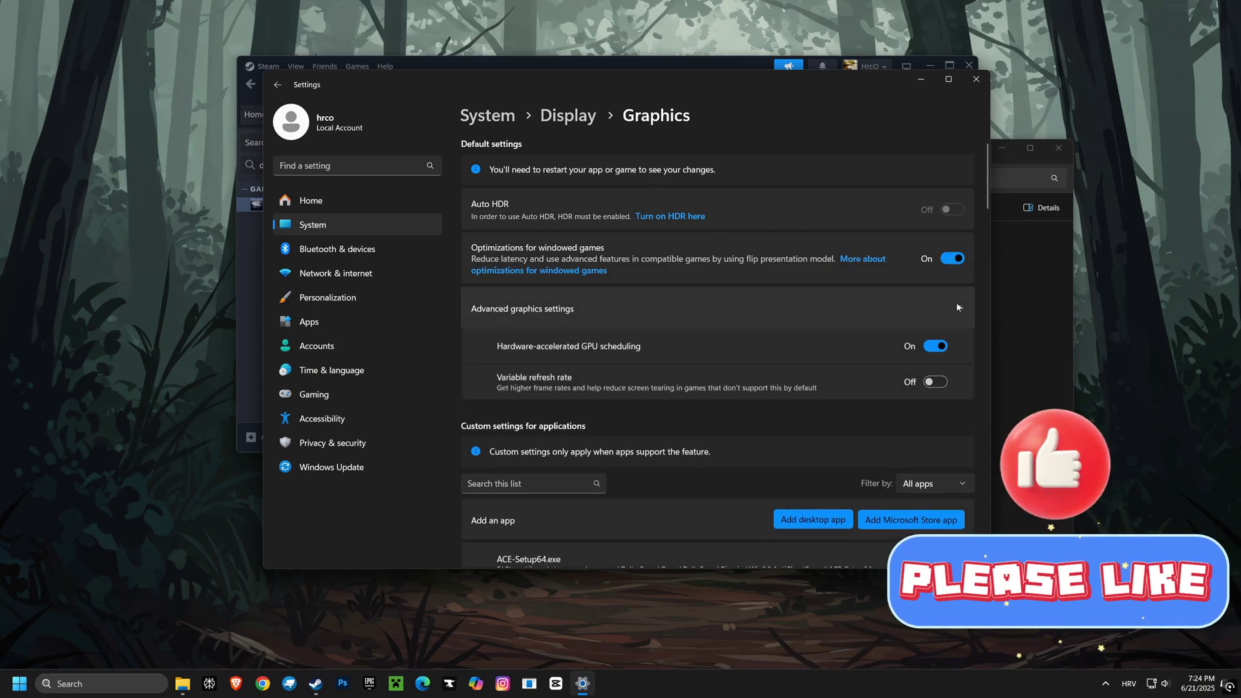
{"action": "scroll", "coordinate": [950, 298], "scroll_direction": "down", "scroll_amount": 1}
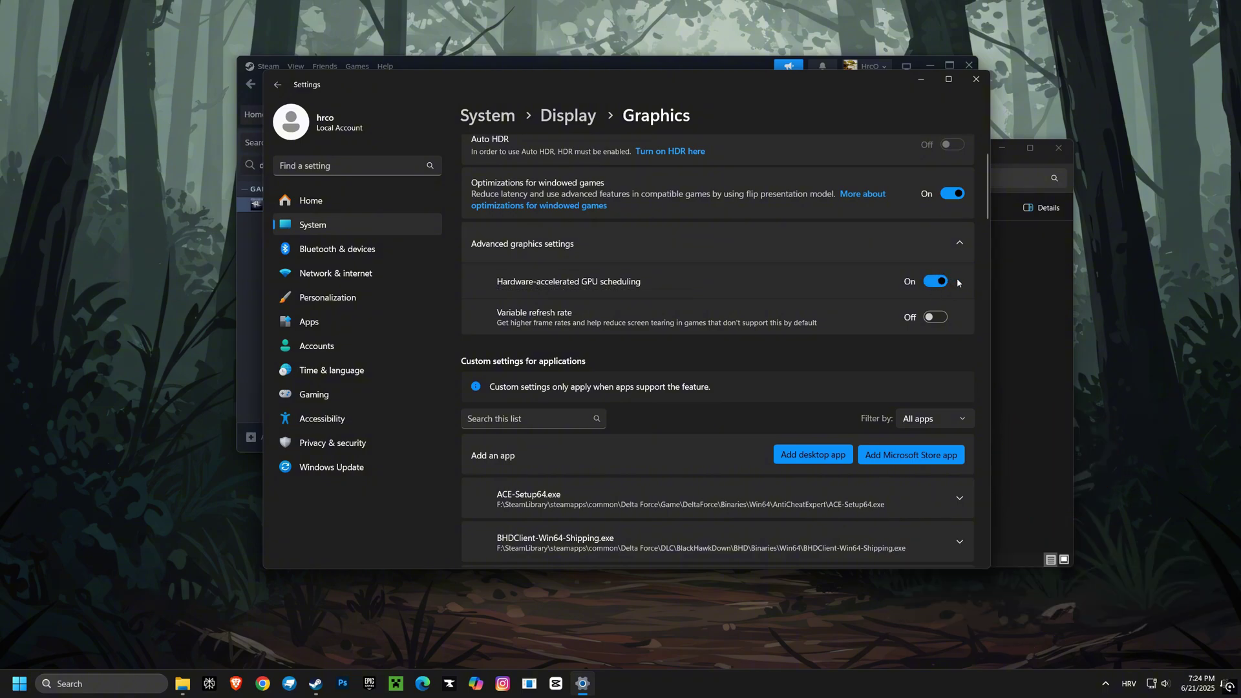
{"action": "scroll", "coordinate": [963, 278], "scroll_direction": "down", "scroll_amount": 2}
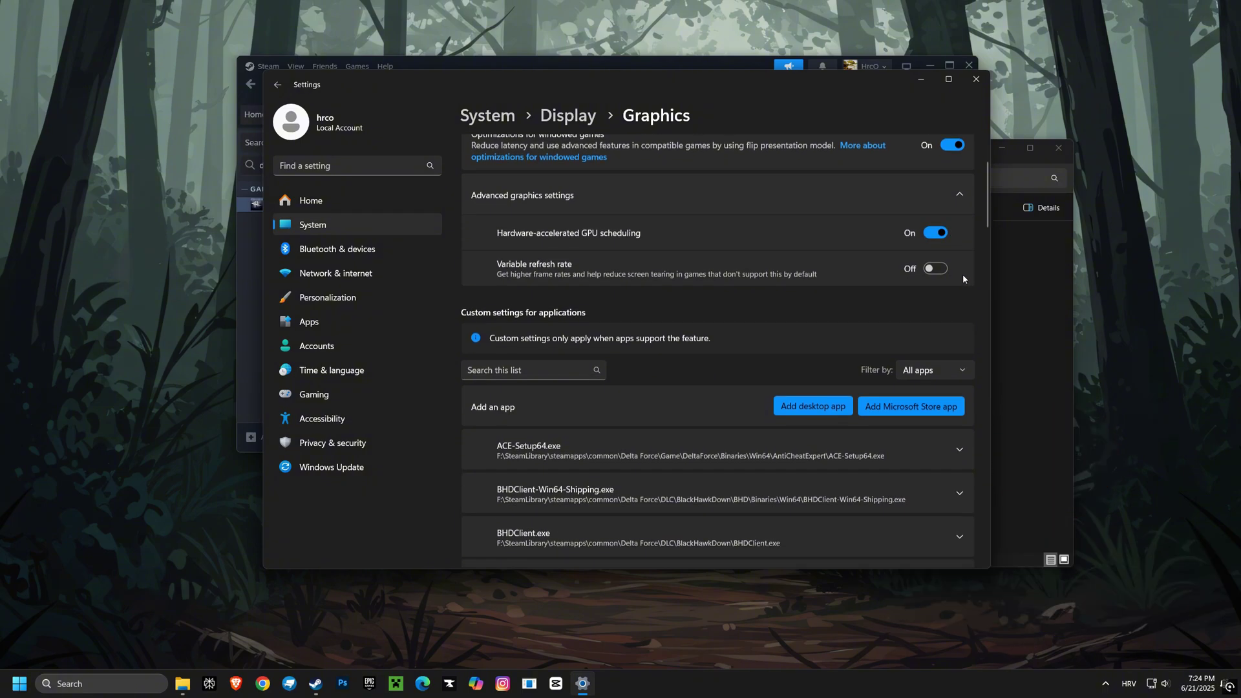
Step: Browse to the pasted Win64 path and add DeadByDaylight-Win64-Shipping.exe to the app list
{"action": "left_click", "coordinate": [823, 328]}
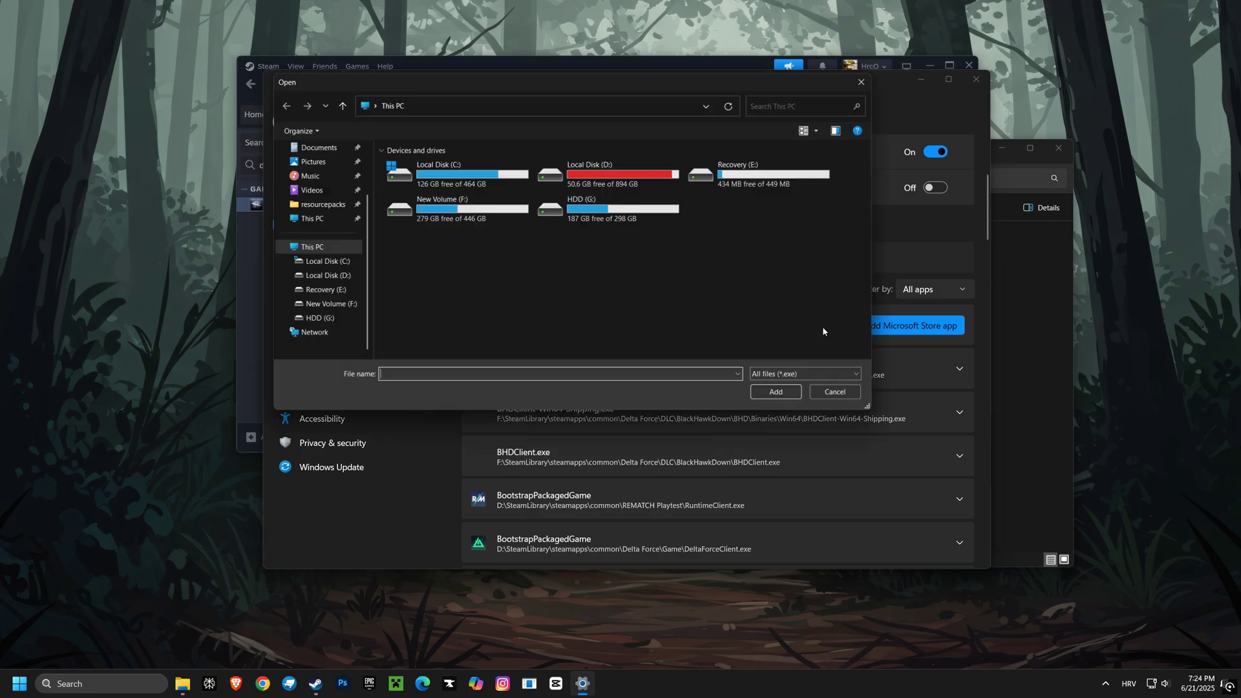
{"action": "left_click", "coordinate": [465, 104]}
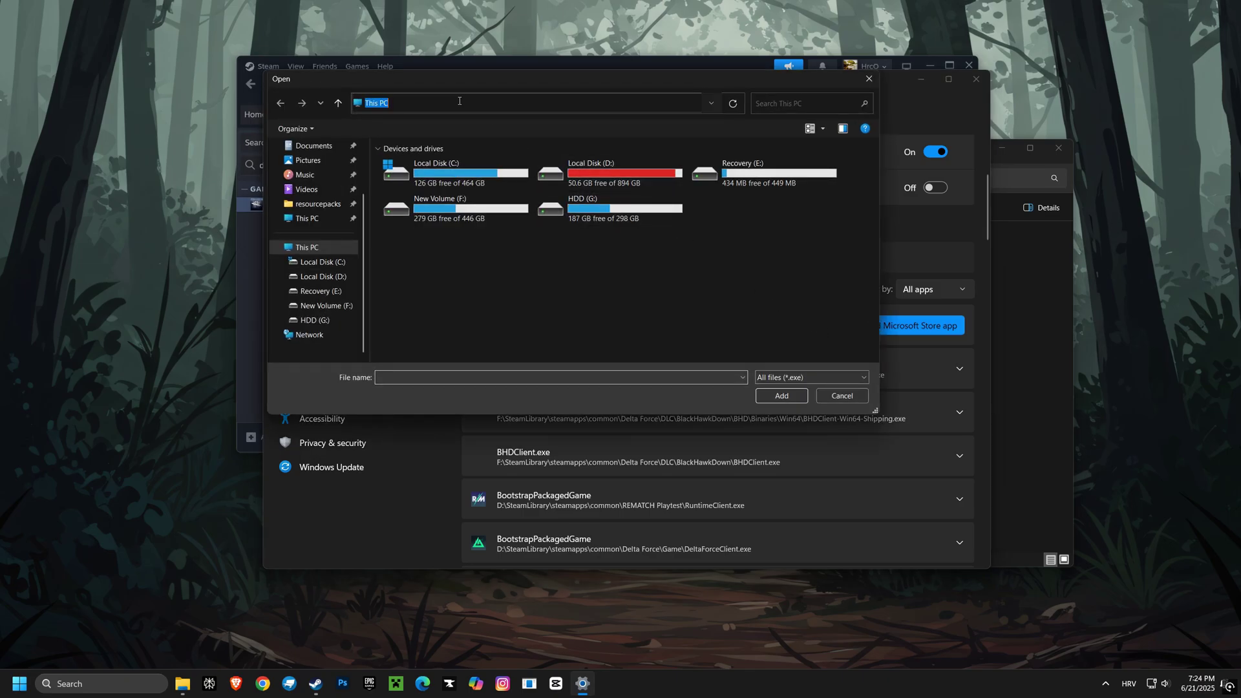
{"action": "right_click", "coordinate": [386, 104]}
{"action": "left_click", "coordinate": [416, 155]}
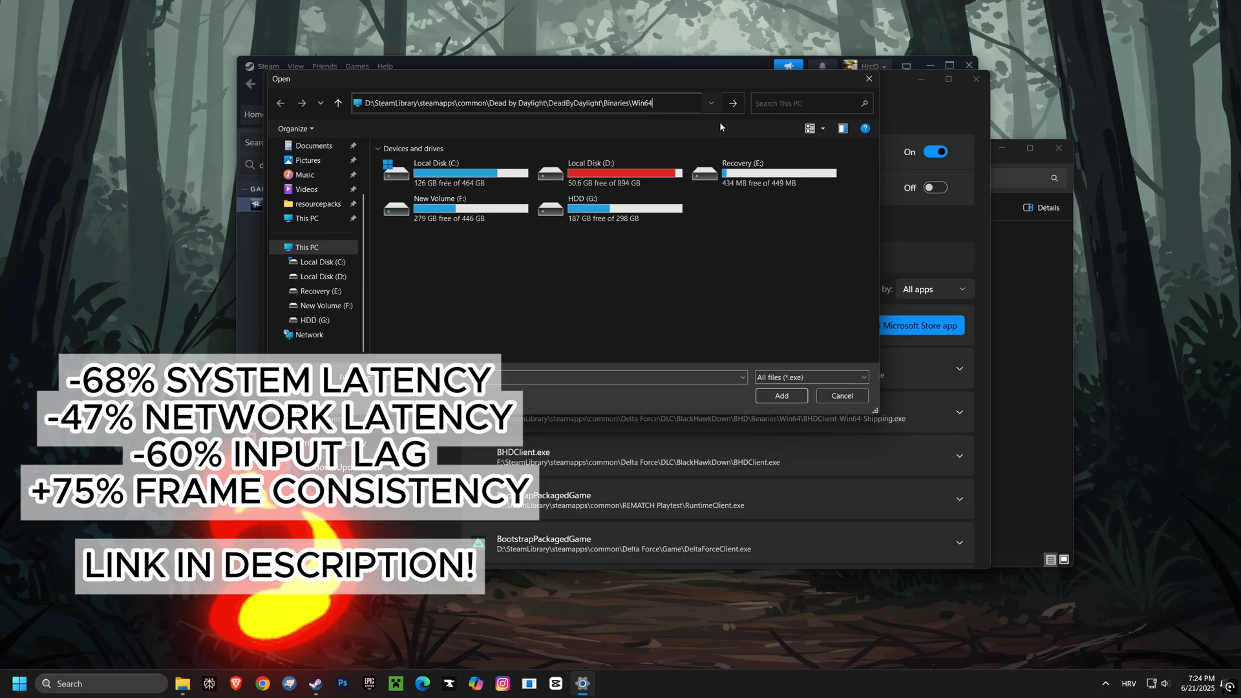
{"action": "left_click", "coordinate": [733, 104]}
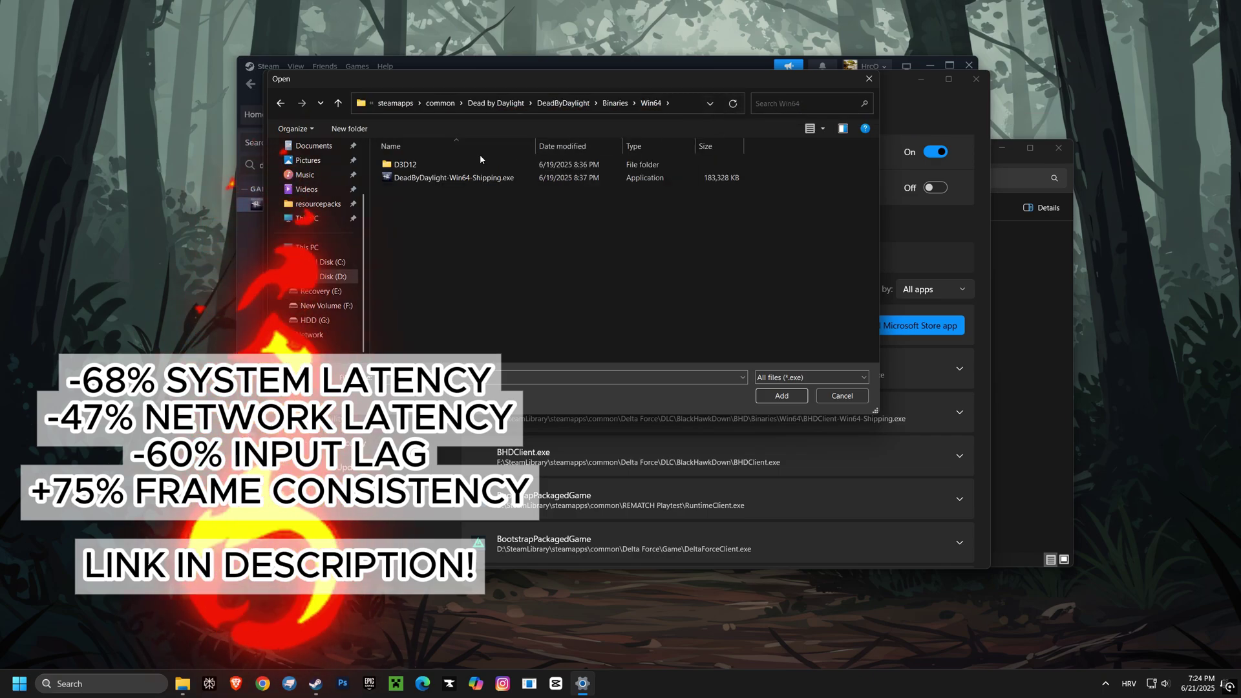
{"action": "left_click", "coordinate": [404, 178]}
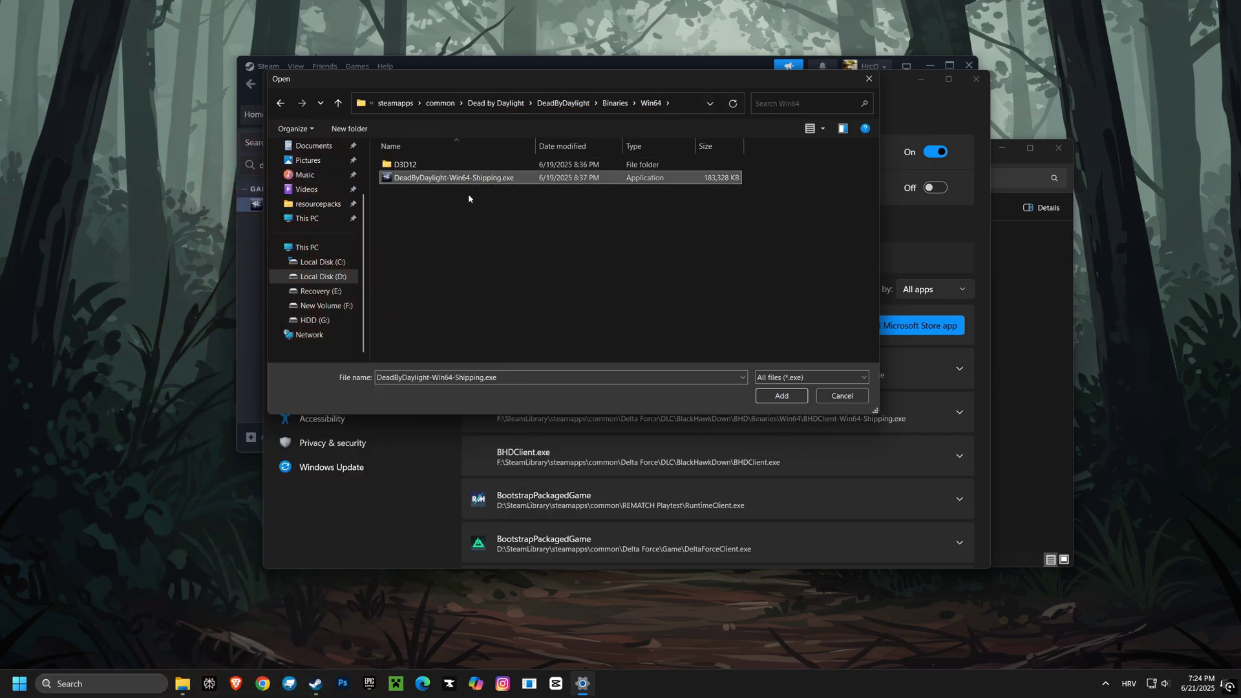
{"action": "left_click", "coordinate": [782, 396]}
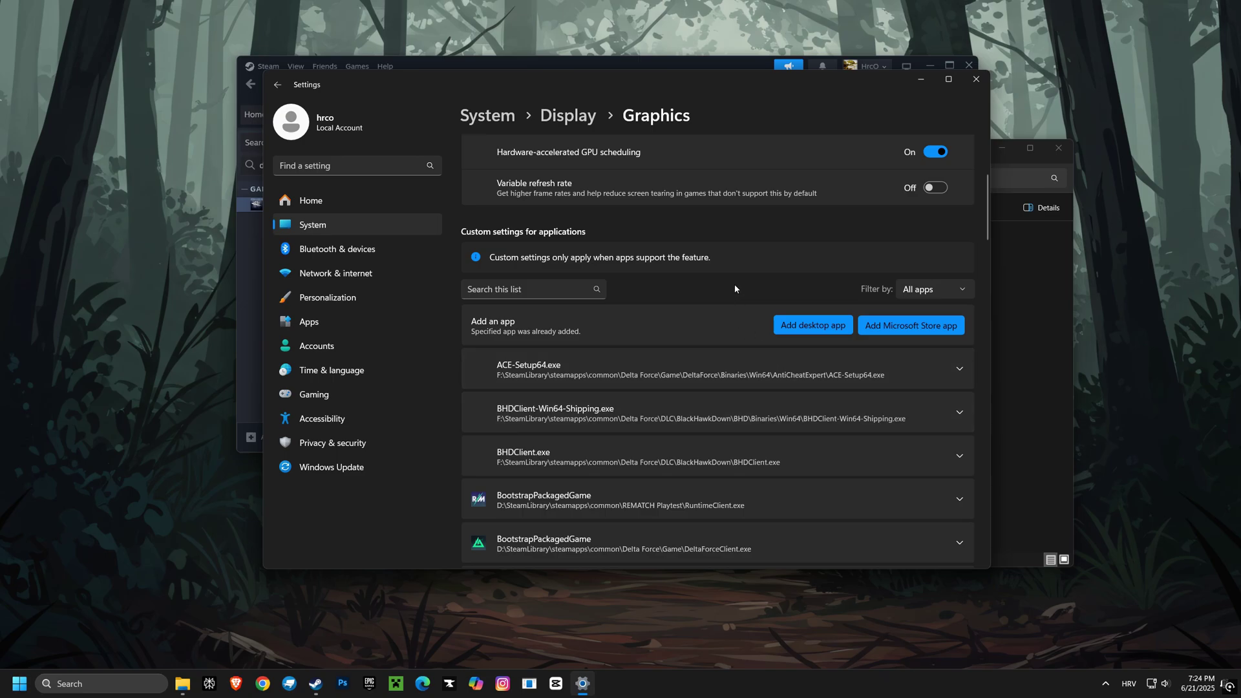
Step: Set Dead by Daylight's GPU preference to High Performance (NVIDIA GeForce RTX 4060), then close Settings and Explorer
{"action": "scroll", "coordinate": [737, 294], "scroll_direction": "down", "scroll_amount": 5}
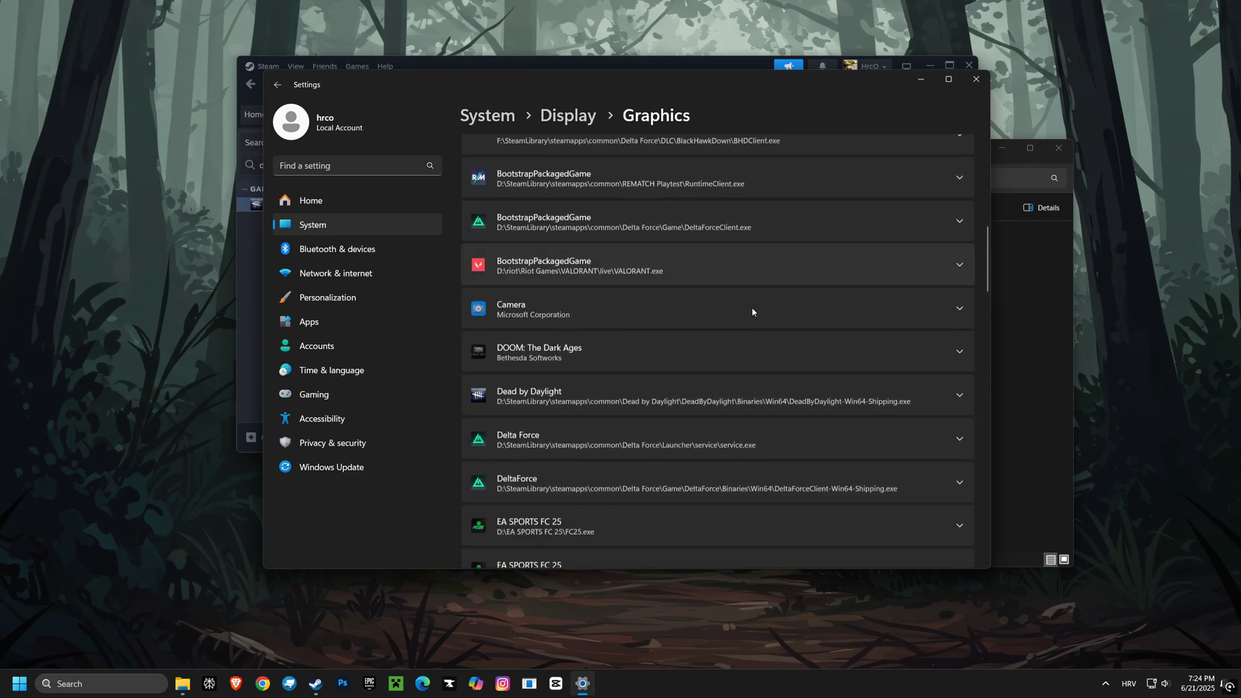
{"action": "scroll", "coordinate": [752, 312], "scroll_direction": "down", "scroll_amount": 1}
{"action": "left_click", "coordinate": [956, 330]}
{"action": "scroll", "coordinate": [956, 327], "scroll_direction": "down", "scroll_amount": 1}
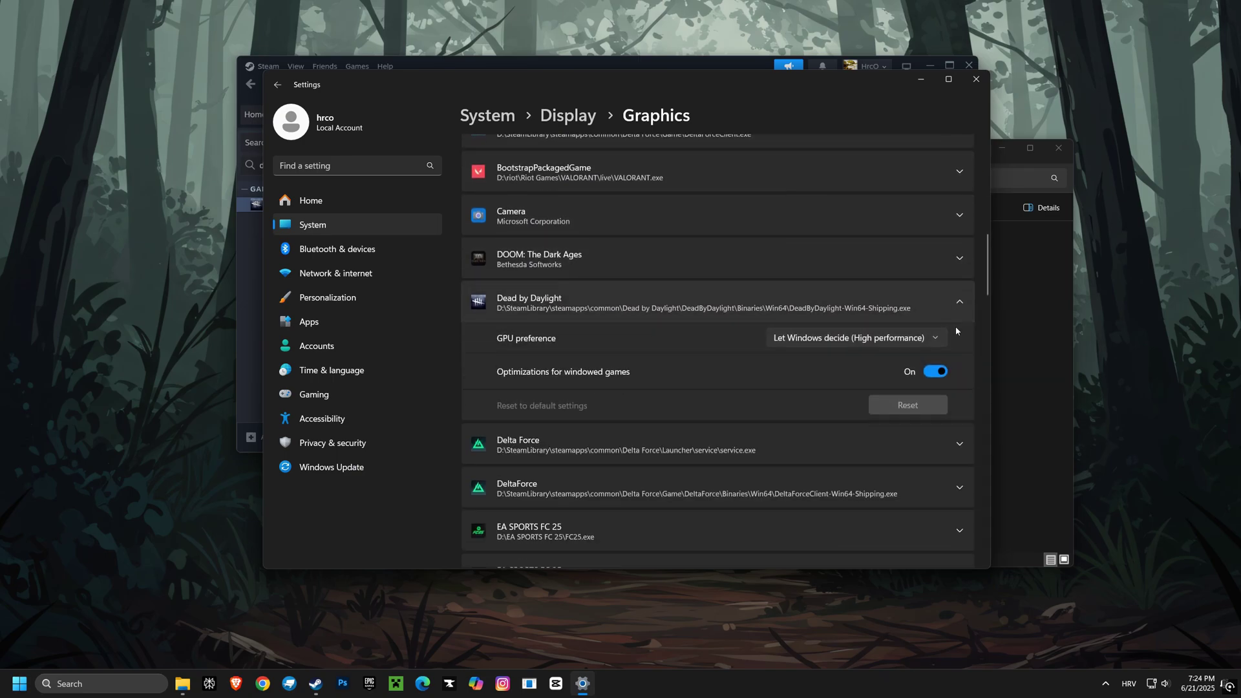
{"action": "left_click", "coordinate": [923, 301]}
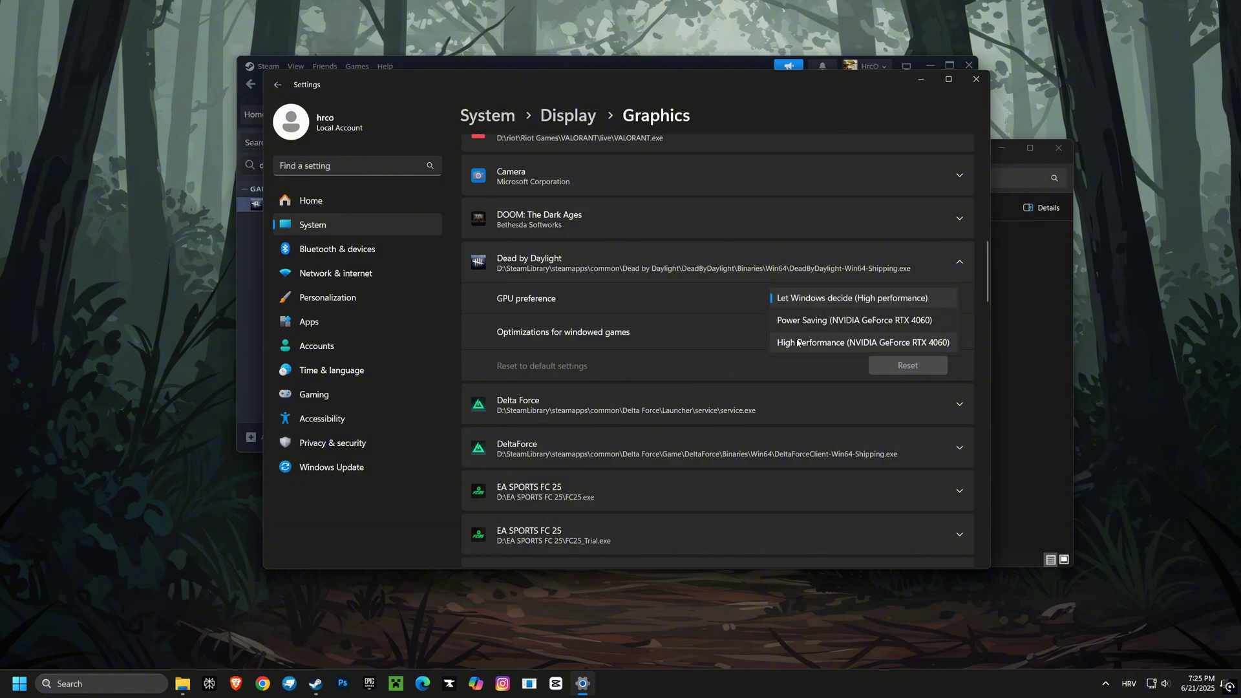
{"action": "left_click", "coordinate": [821, 343]}
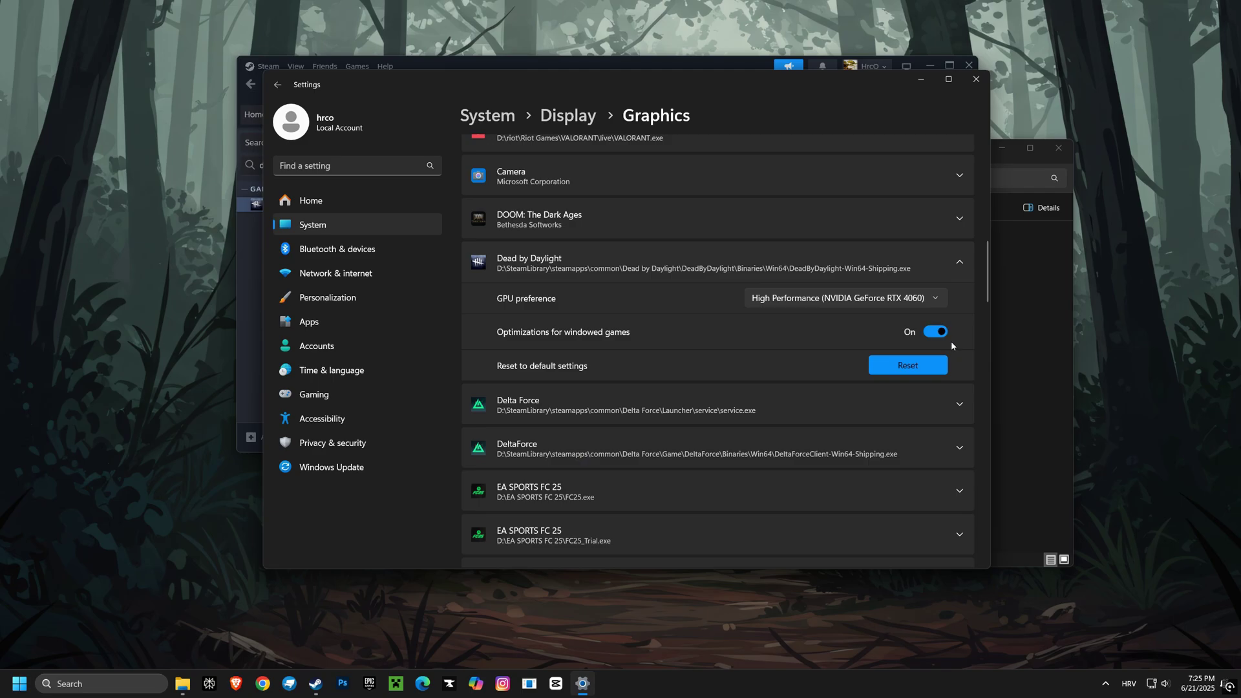
{"action": "left_click", "coordinate": [976, 81]}
{"action": "left_click", "coordinate": [1059, 148]}
Step: Minimize Steam, download the FPS BOOST PACK PREMIUM 2025 zip from Patreon and open it
{"action": "left_click", "coordinate": [931, 66]}
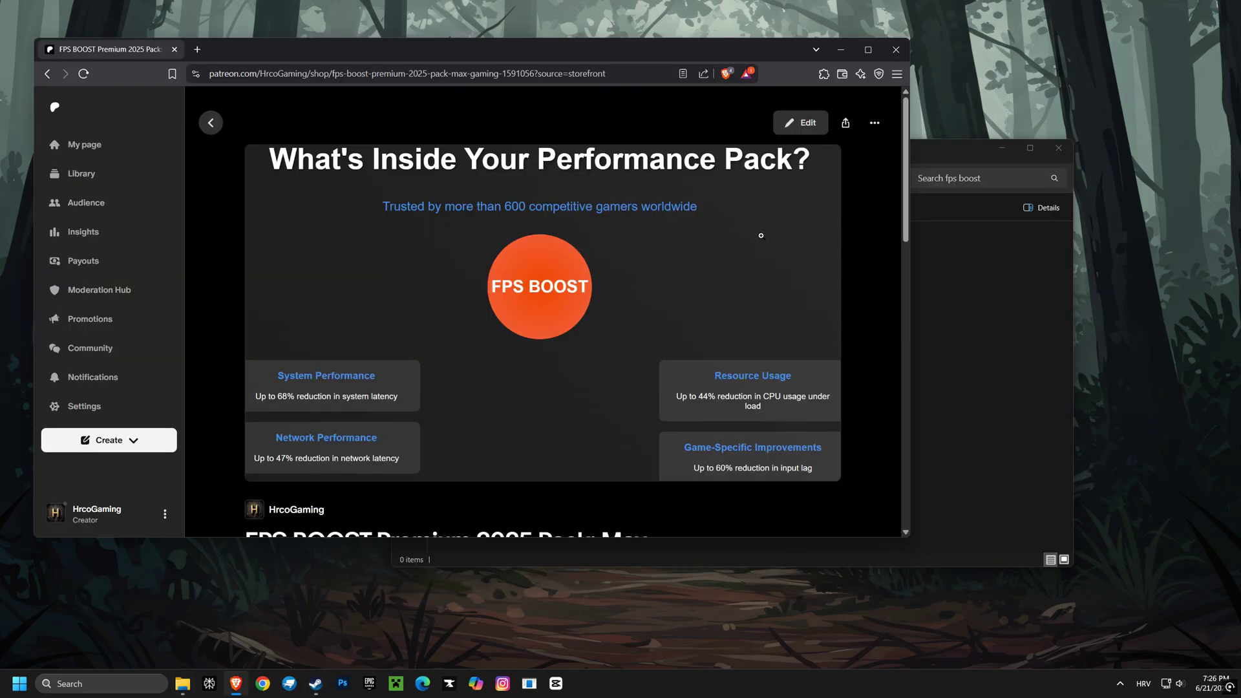
{"action": "scroll", "coordinate": [762, 239], "scroll_direction": "down", "scroll_amount": 8}
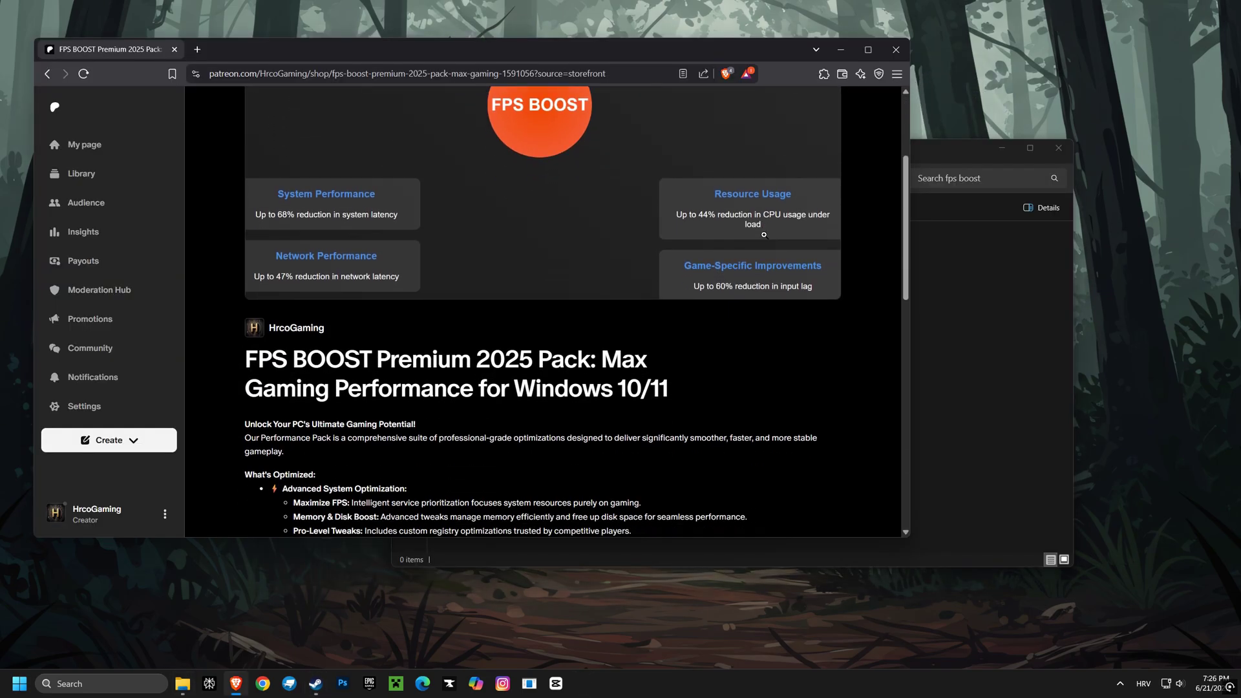
{"action": "scroll", "coordinate": [759, 247], "scroll_direction": "down", "scroll_amount": 7}
{"action": "scroll", "coordinate": [754, 250], "scroll_direction": "up", "scroll_amount": 2}
{"action": "scroll", "coordinate": [754, 250], "scroll_direction": "up", "scroll_amount": 10}
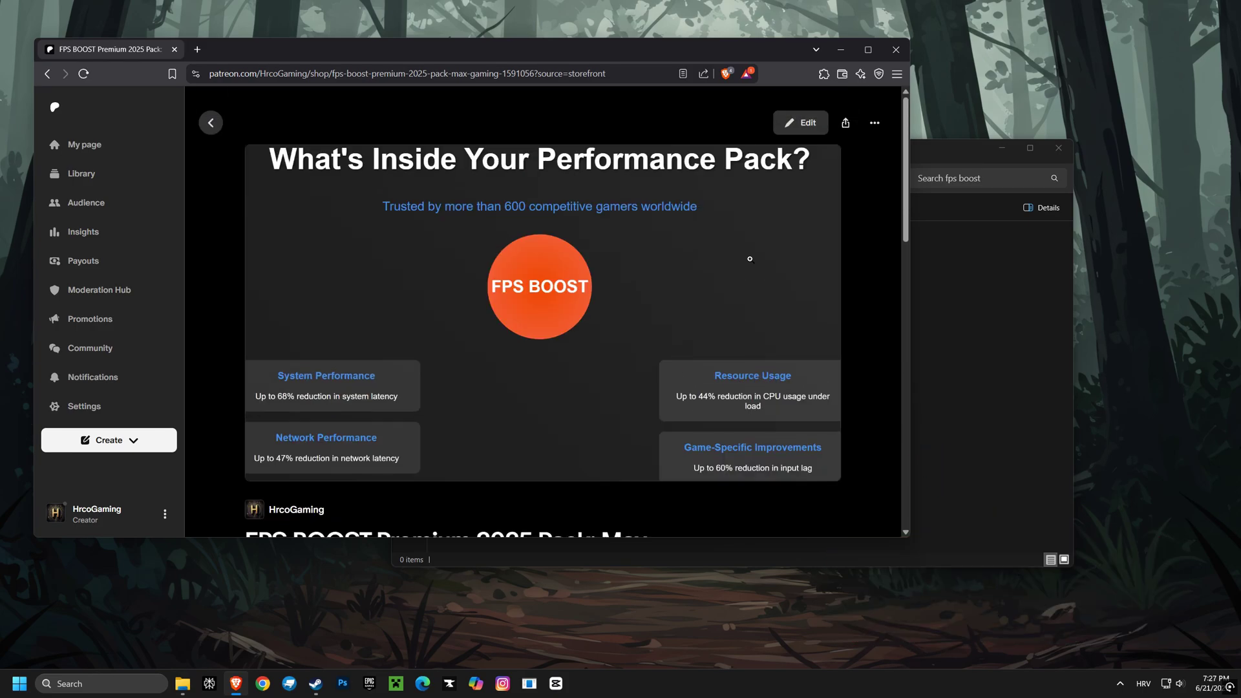
{"action": "left_click", "coordinate": [537, 302]}
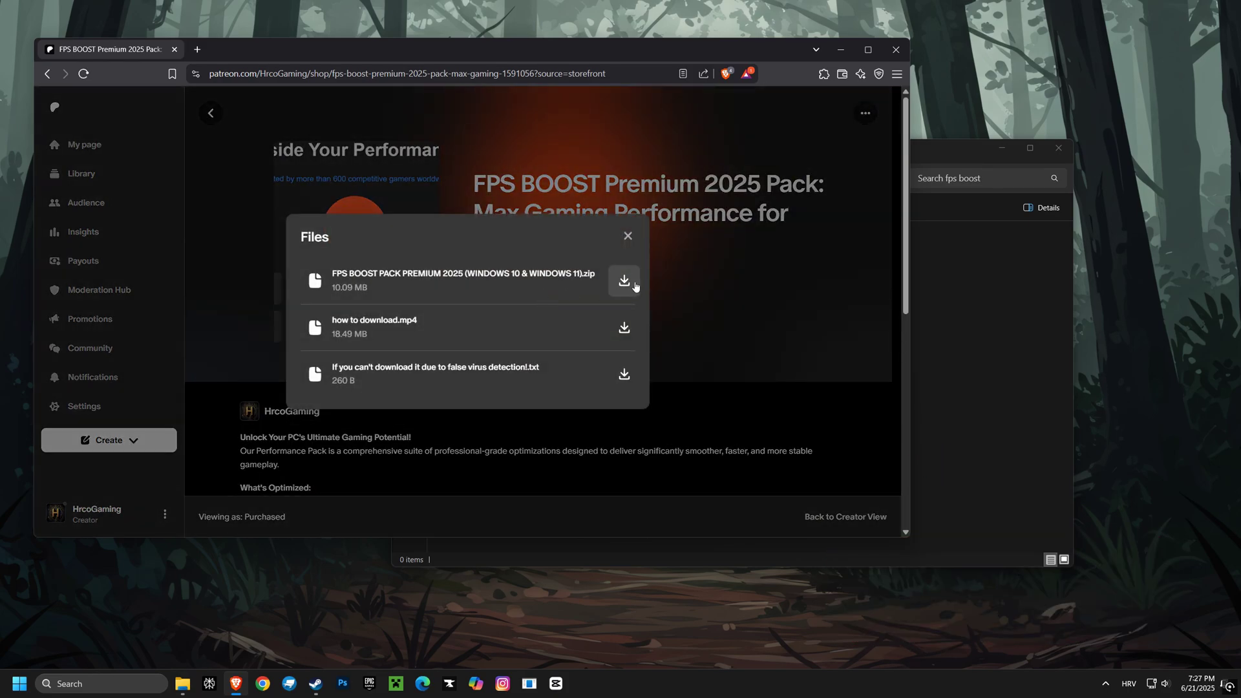
{"action": "left_click", "coordinate": [629, 285]}
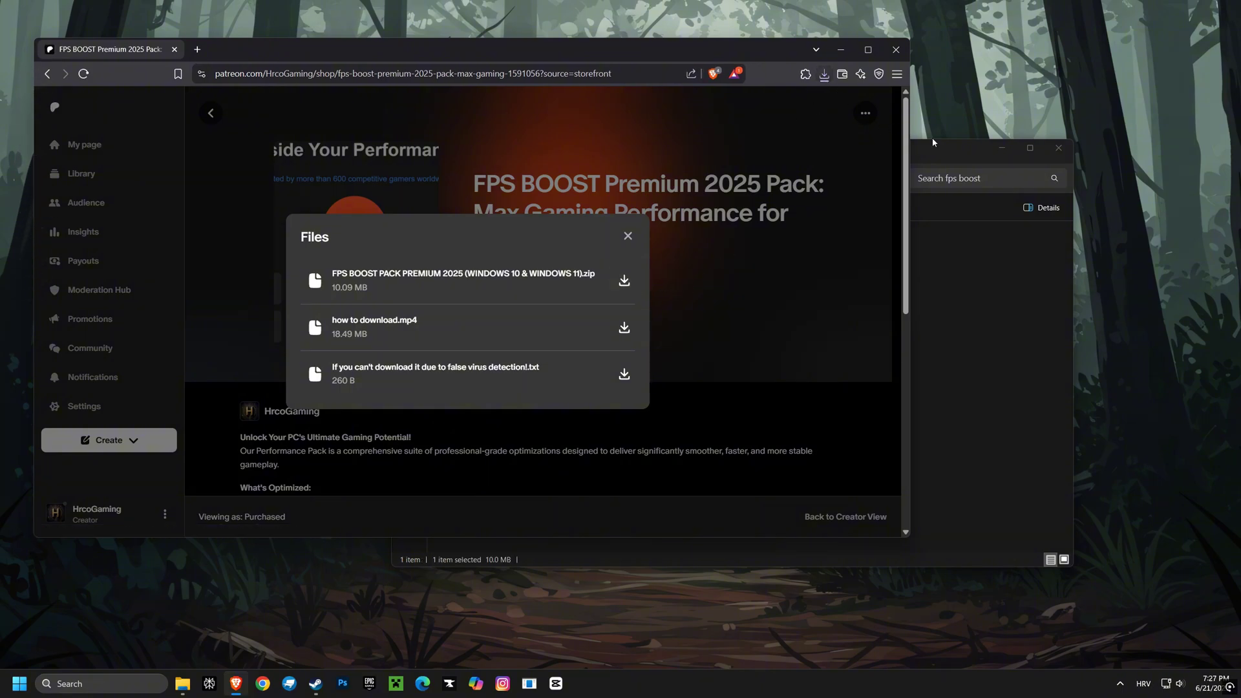
{"action": "double_click", "coordinate": [506, 239]}
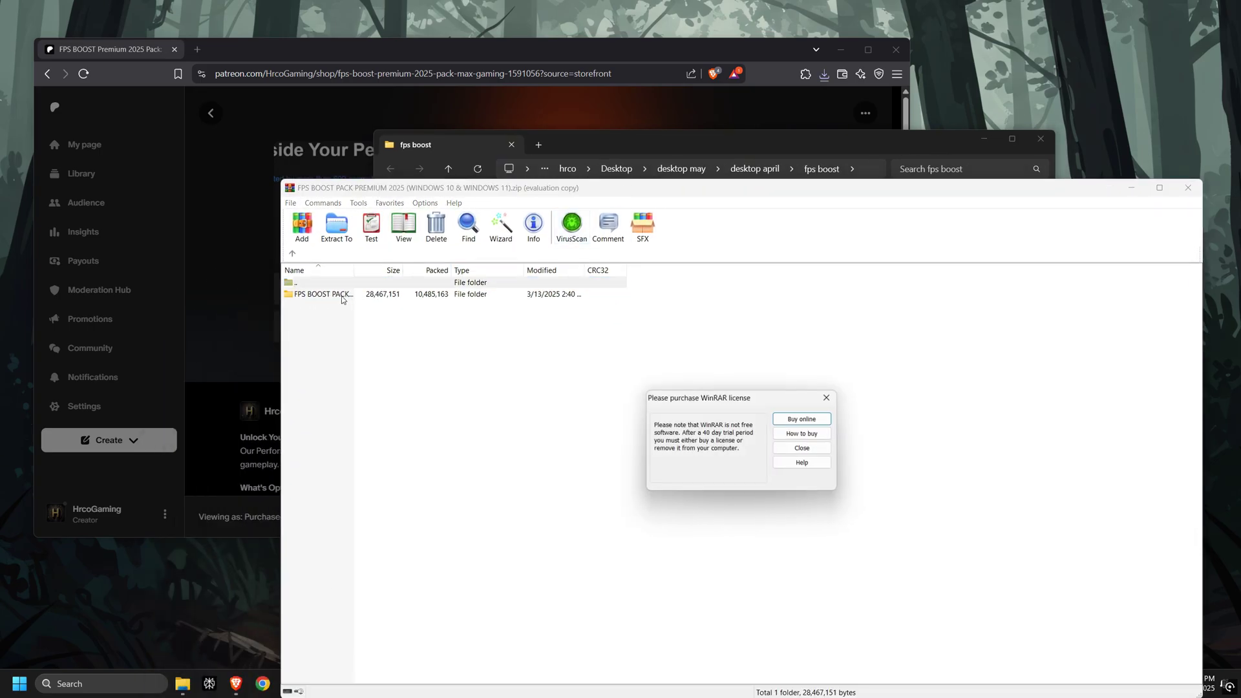
Step: Scan the FPS BOOST PACK folder with WinRAR's VirusScan, finding no threats
{"action": "left_click", "coordinate": [827, 399]}
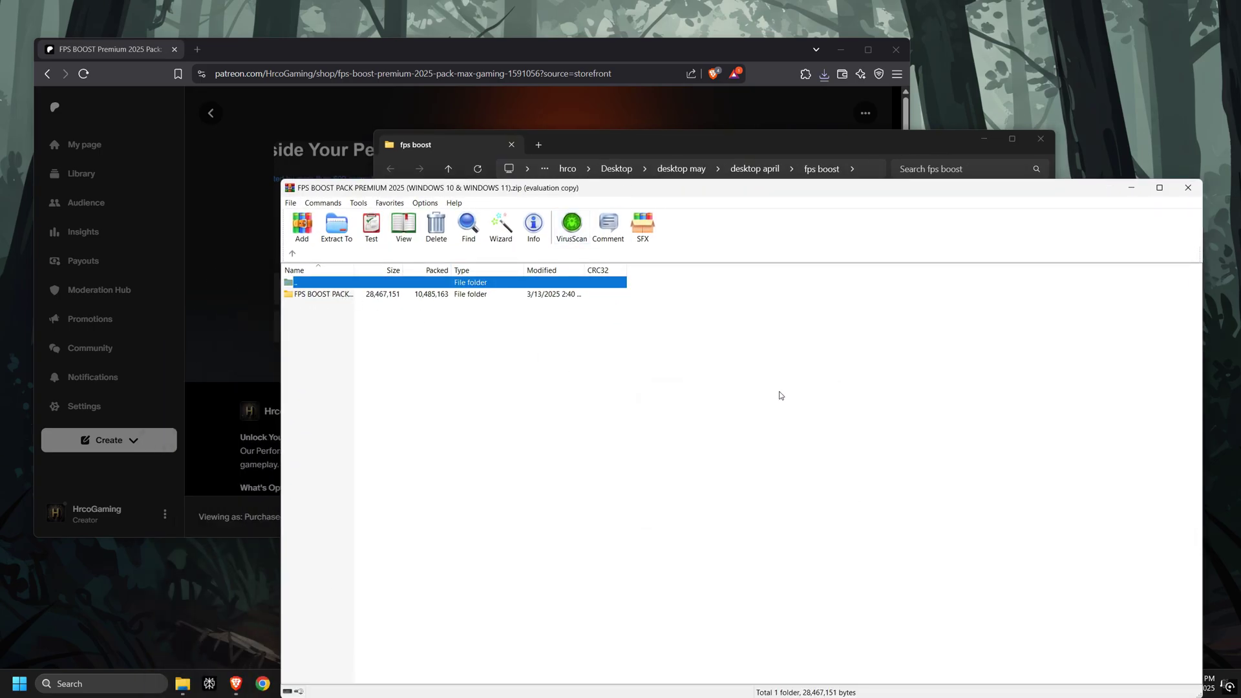
{"action": "left_click", "coordinate": [330, 296]}
{"action": "left_click", "coordinate": [569, 233]}
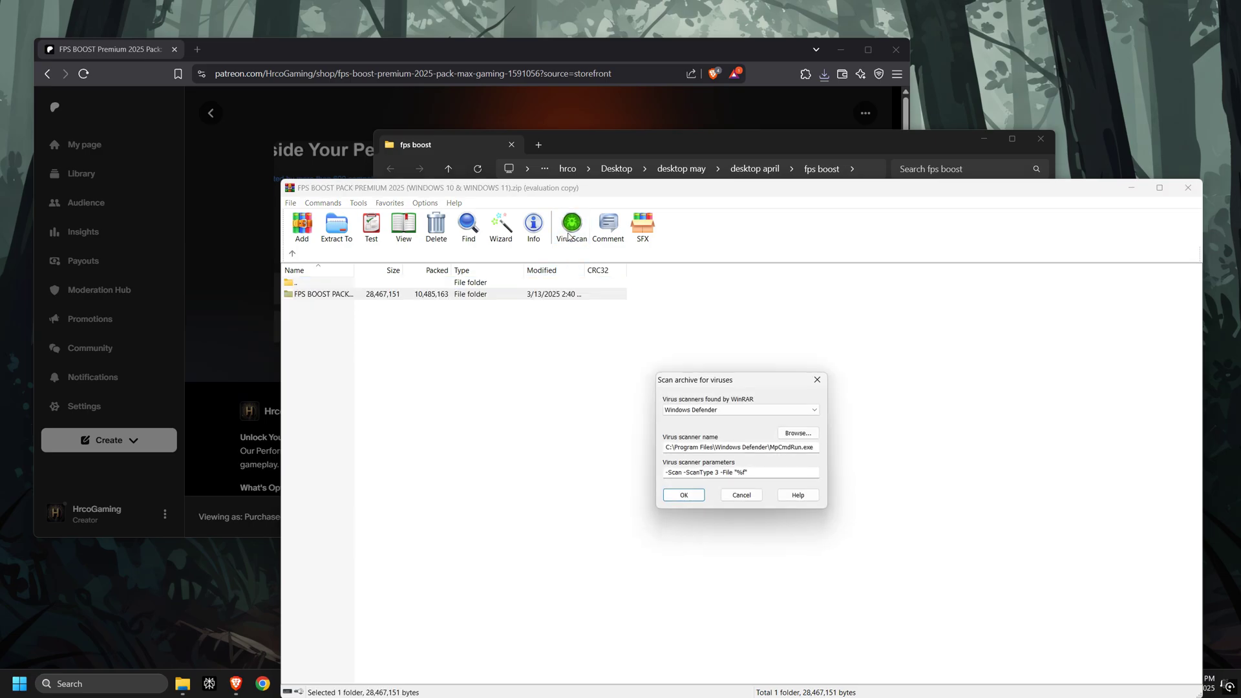
{"action": "left_click", "coordinate": [683, 495]}
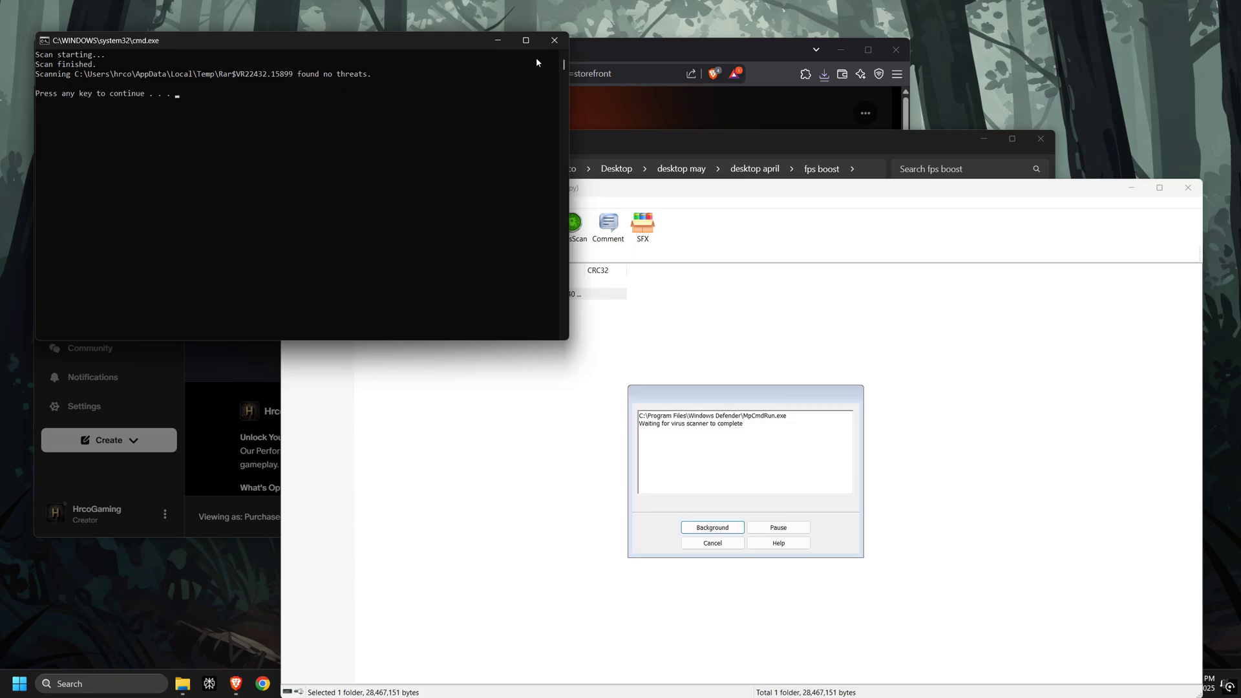
{"action": "left_click", "coordinate": [555, 46]}
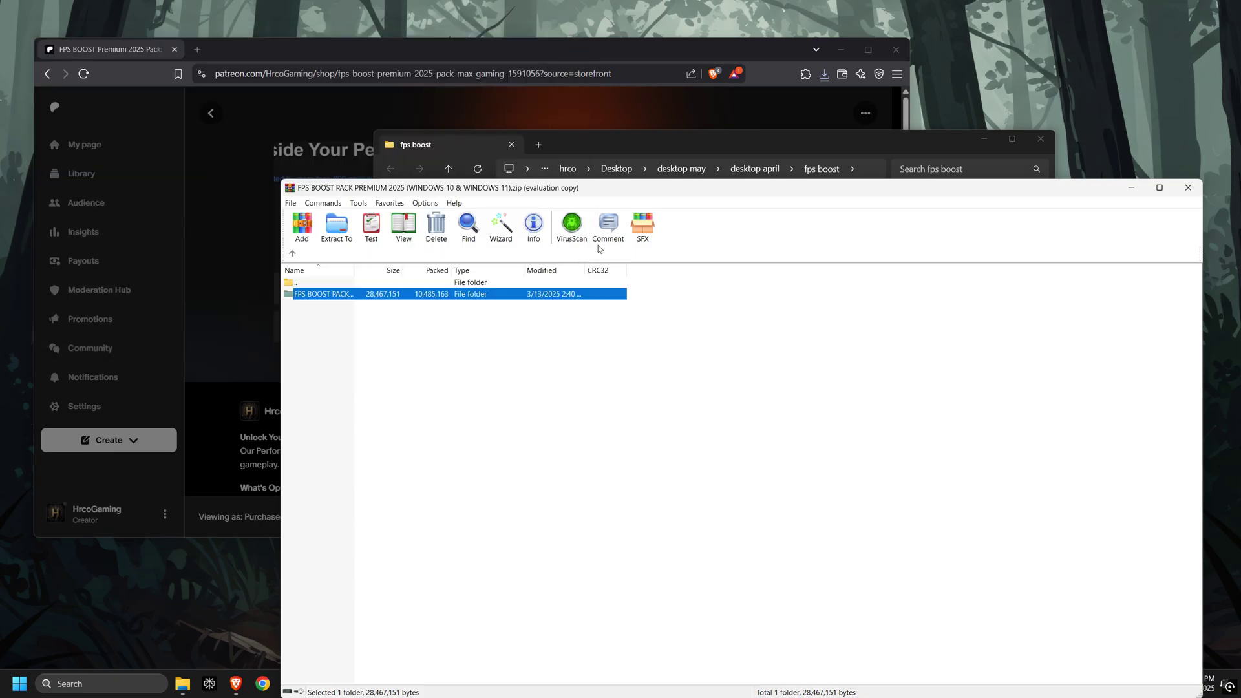
Step: Extract the FPS BOOST PACK PREMIUM 2025 folder into the fps boost folder
{"action": "left_click_drag", "start_coordinate": [669, 194], "coordinate": [1045, 260]}
{"action": "left_click_drag", "start_coordinate": [701, 359], "coordinate": [518, 292]}
{"action": "left_click_drag", "start_coordinate": [1131, 260], "coordinate": [769, 291]}
Step: Close the archive and launch MAKE A Restore Point from FPS BOOST PACK > WINDOWS 11 > 1 - Start
{"action": "left_click", "coordinate": [1202, 286]}
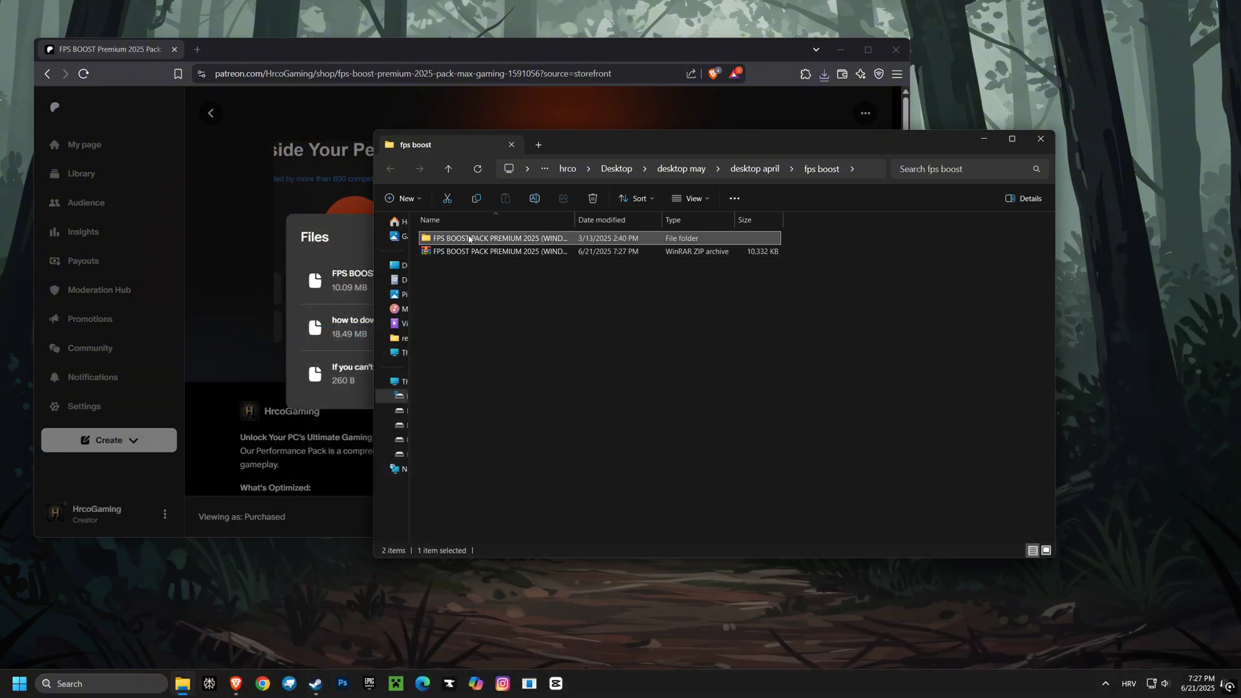
{"action": "double_click", "coordinate": [487, 238]}
{"action": "double_click", "coordinate": [456, 252]}
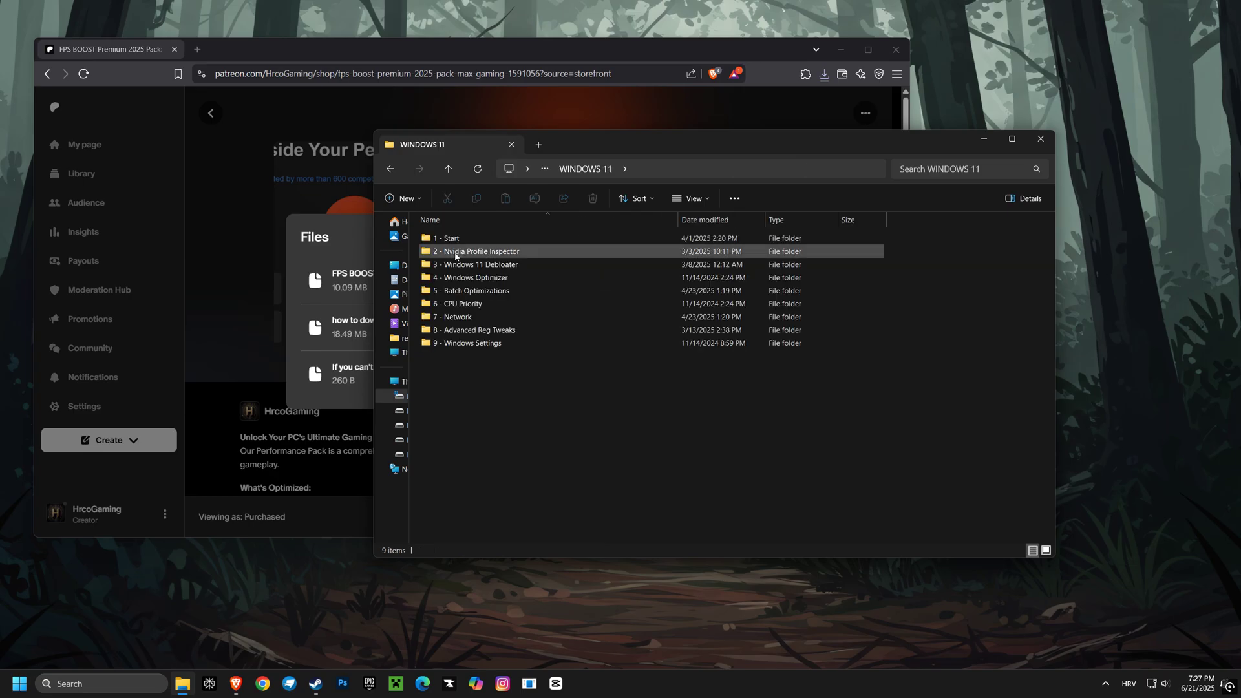
{"action": "left_click", "coordinate": [841, 50]}
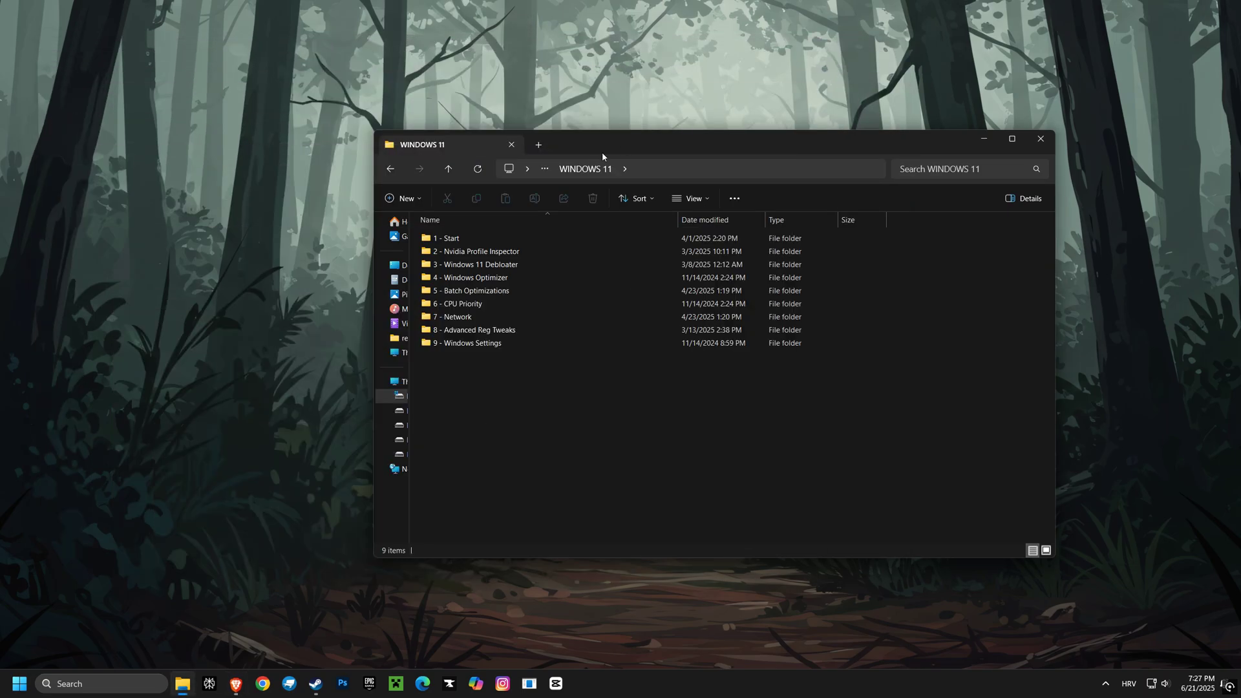
{"action": "double_click", "coordinate": [440, 239]}
{"action": "double_click", "coordinate": [439, 240]}
Step: Create a restore point named 'optimisation 2025' for Local Disk (C:)
{"action": "left_click_drag", "start_coordinate": [200, 57], "coordinate": [676, 161]}
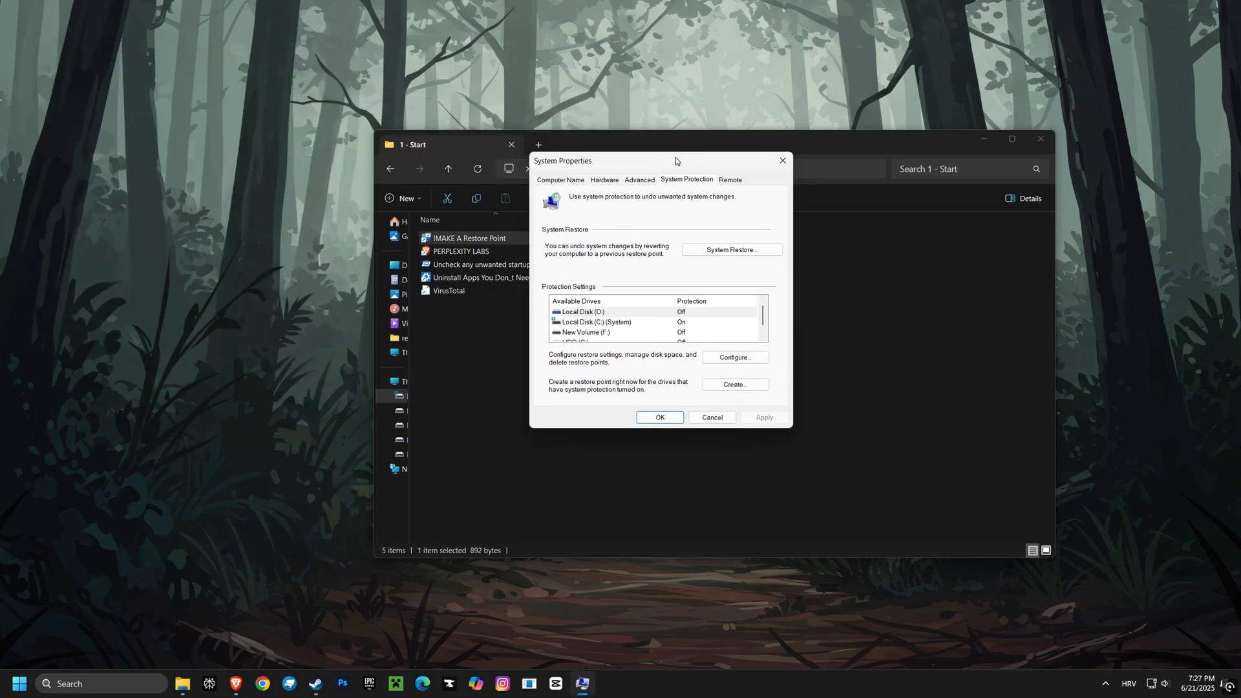
{"action": "left_click", "coordinate": [596, 323]}
{"action": "left_click", "coordinate": [722, 387]}
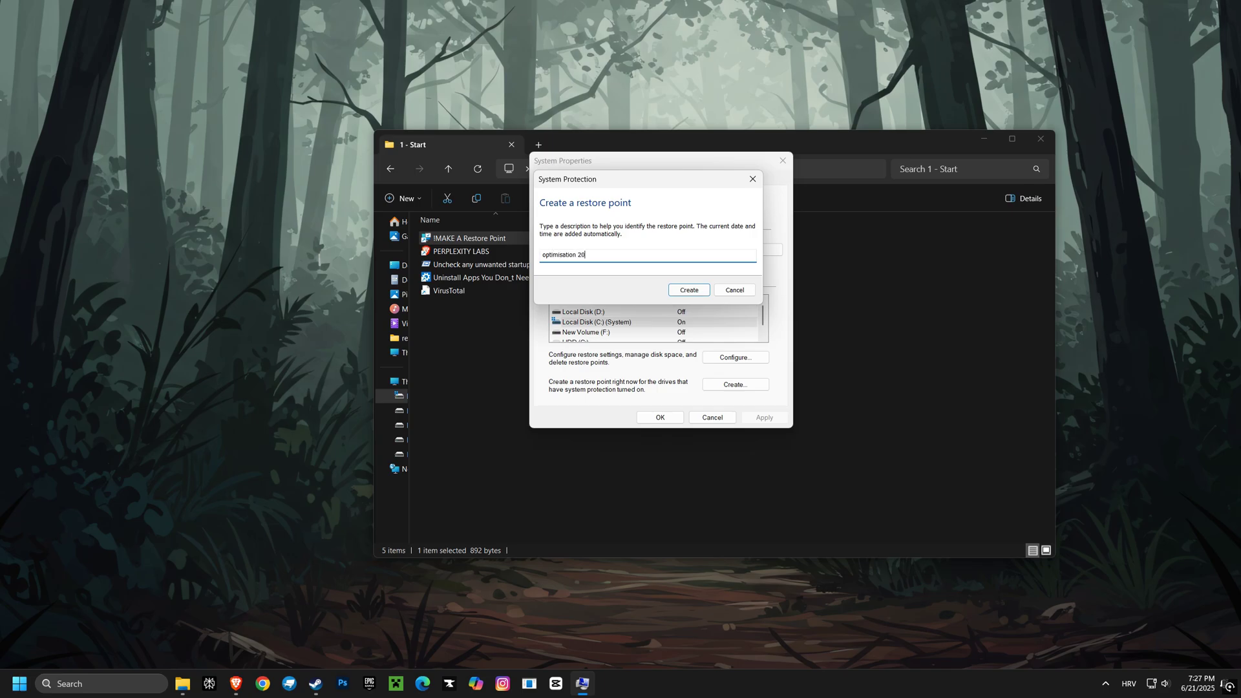
{"action": "left_click", "coordinate": [690, 298]}
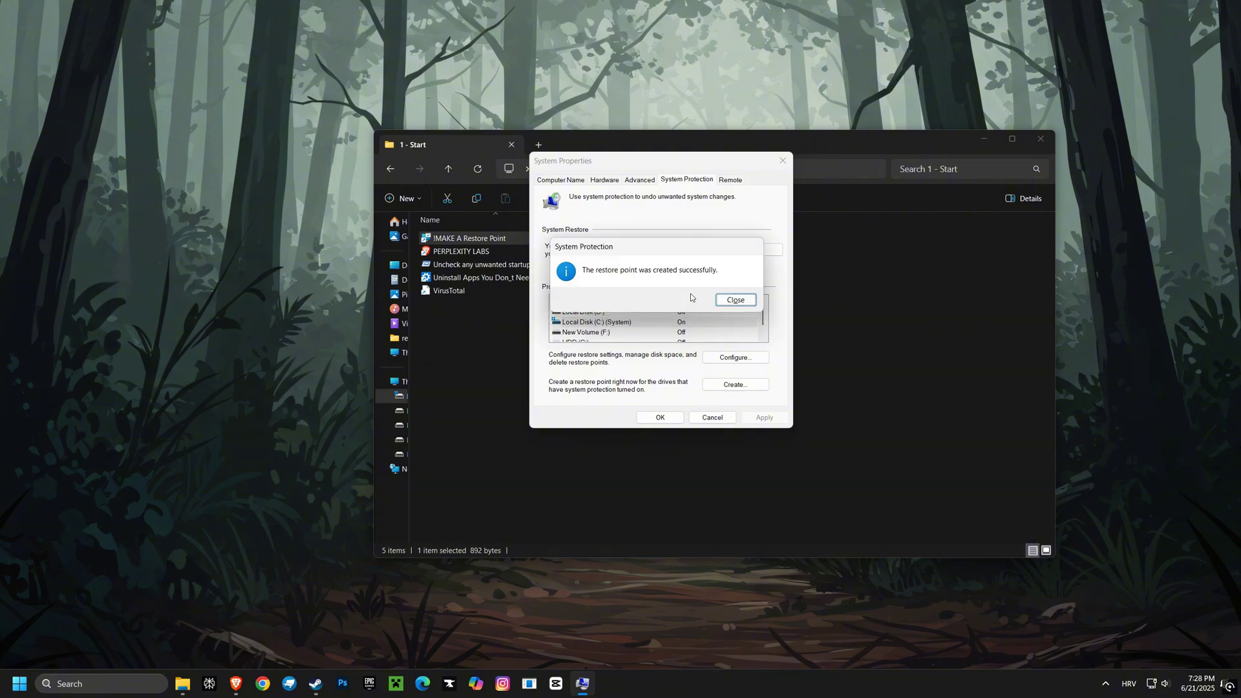
{"action": "left_click", "coordinate": [730, 302]}
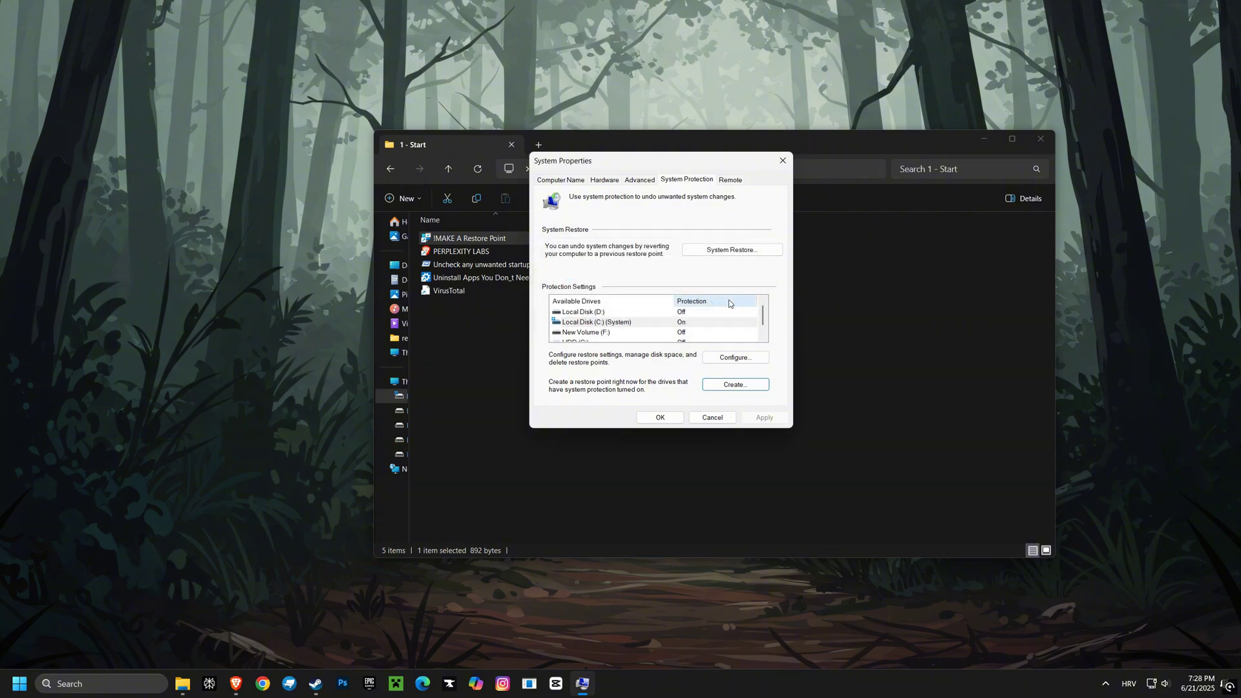
Step: Open the System Restore wizard, then close it and System Properties
{"action": "left_click", "coordinate": [732, 251]}
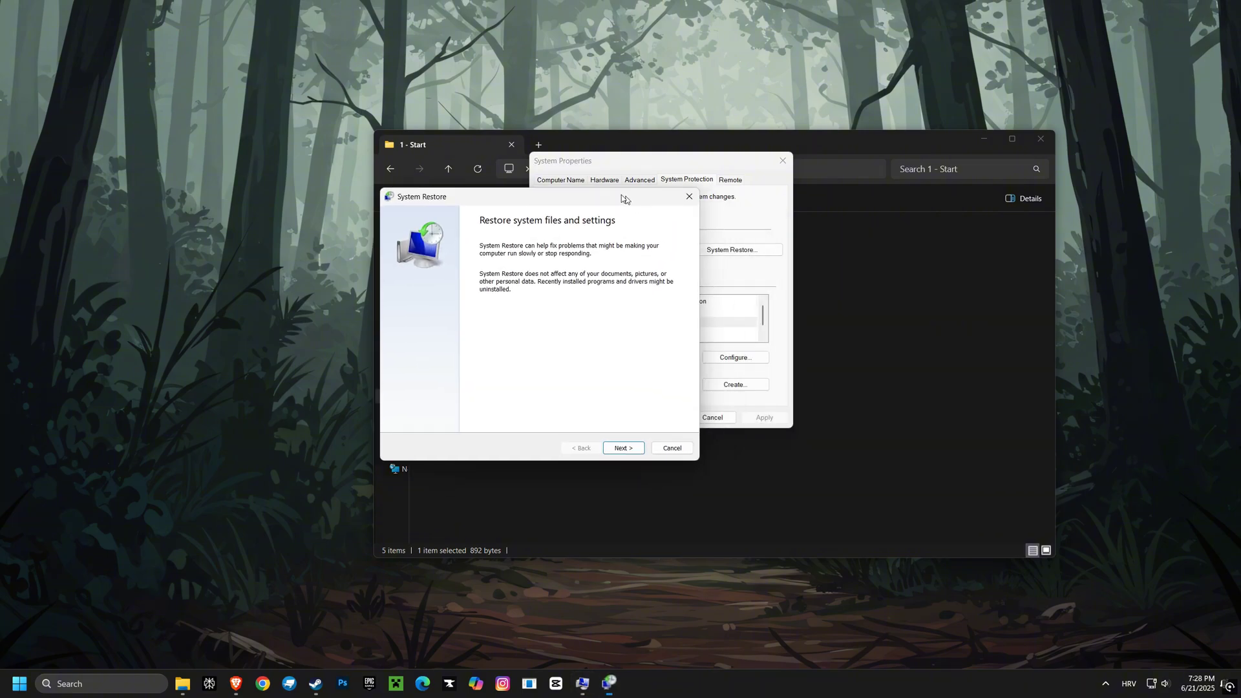
{"action": "left_click_drag", "start_coordinate": [623, 198], "coordinate": [428, 150]}
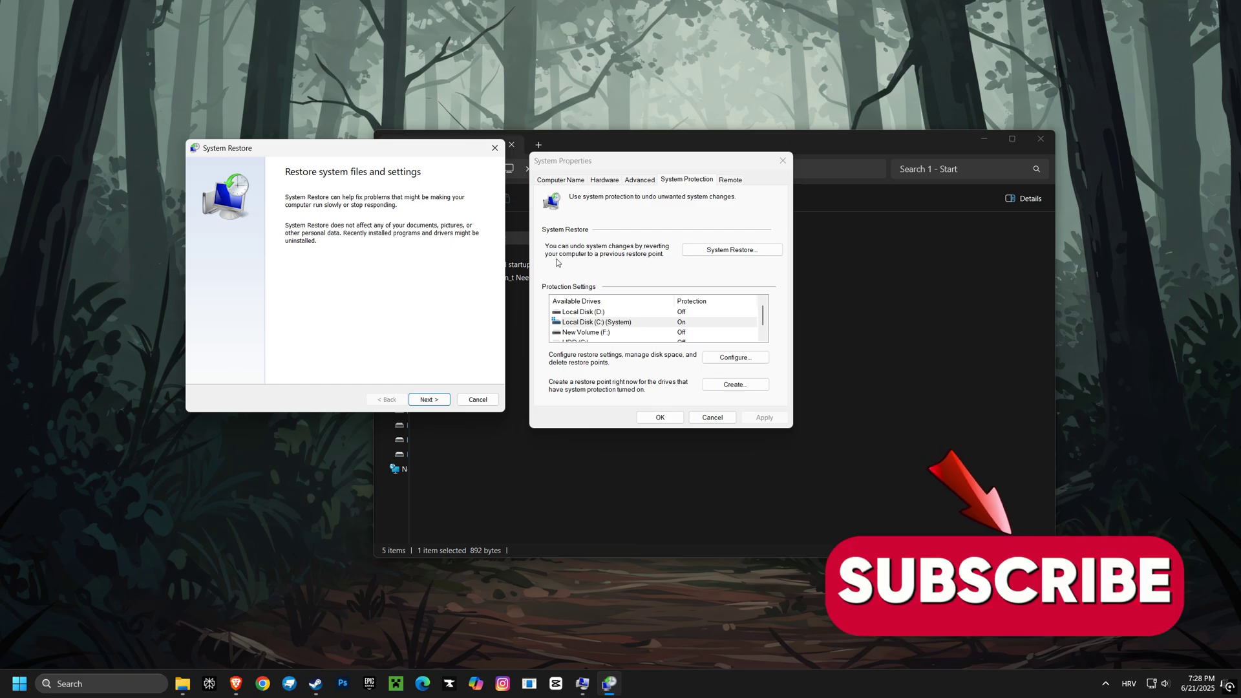
{"action": "key", "text": "Escape"}
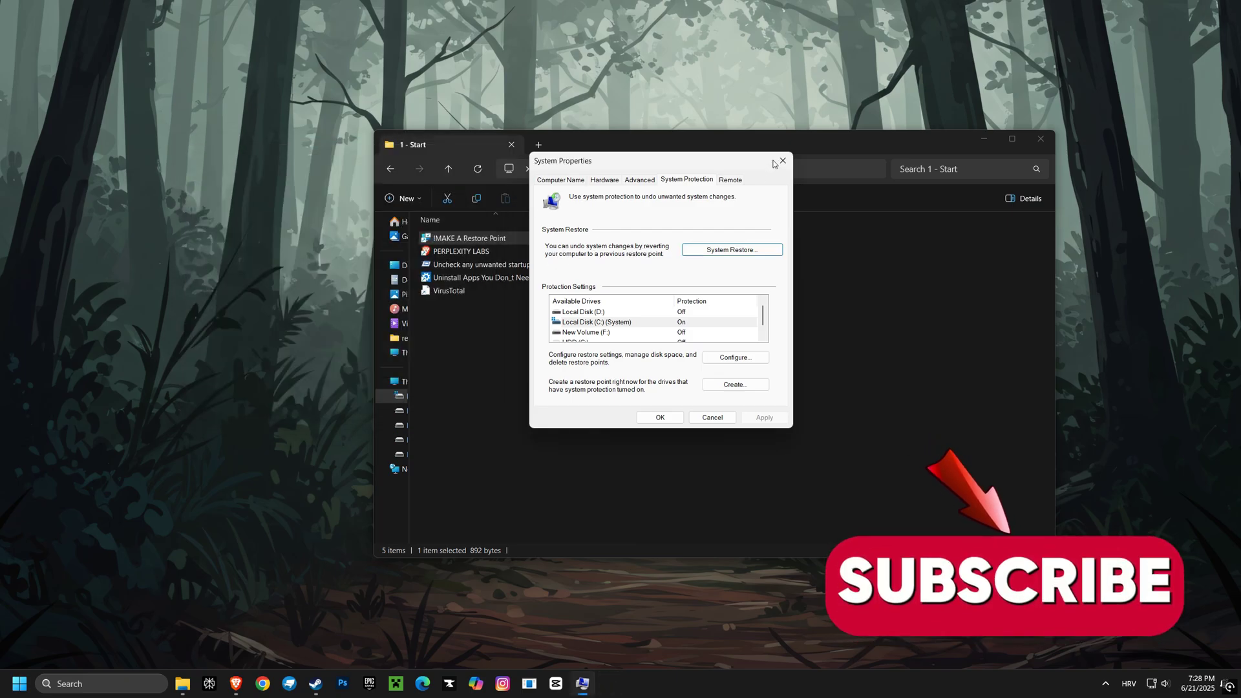
{"action": "key", "text": "Escape"}
Step: Launch Autoruns via 'Uncheck any unwanted startup app.exe', review the startup entries, then close it
{"action": "left_click", "coordinate": [456, 265]}
{"action": "double_click", "coordinate": [456, 266]}
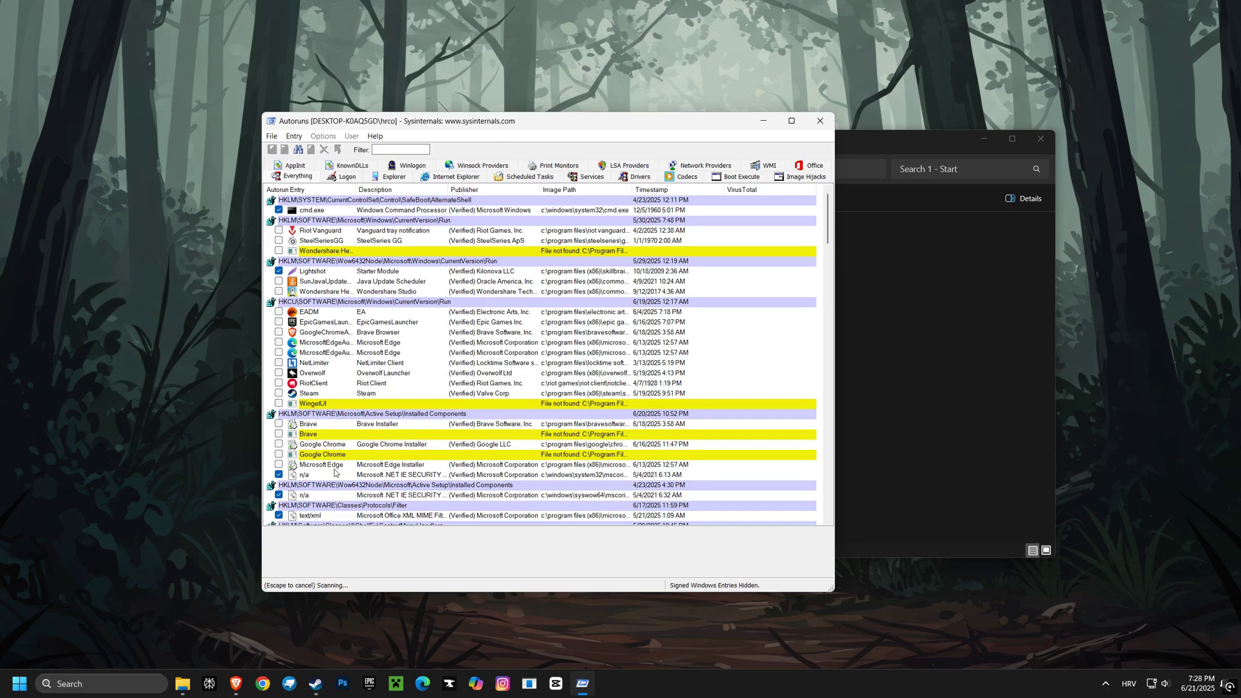
{"action": "left_click", "coordinate": [819, 121]}
{"action": "double_click", "coordinate": [480, 281]}
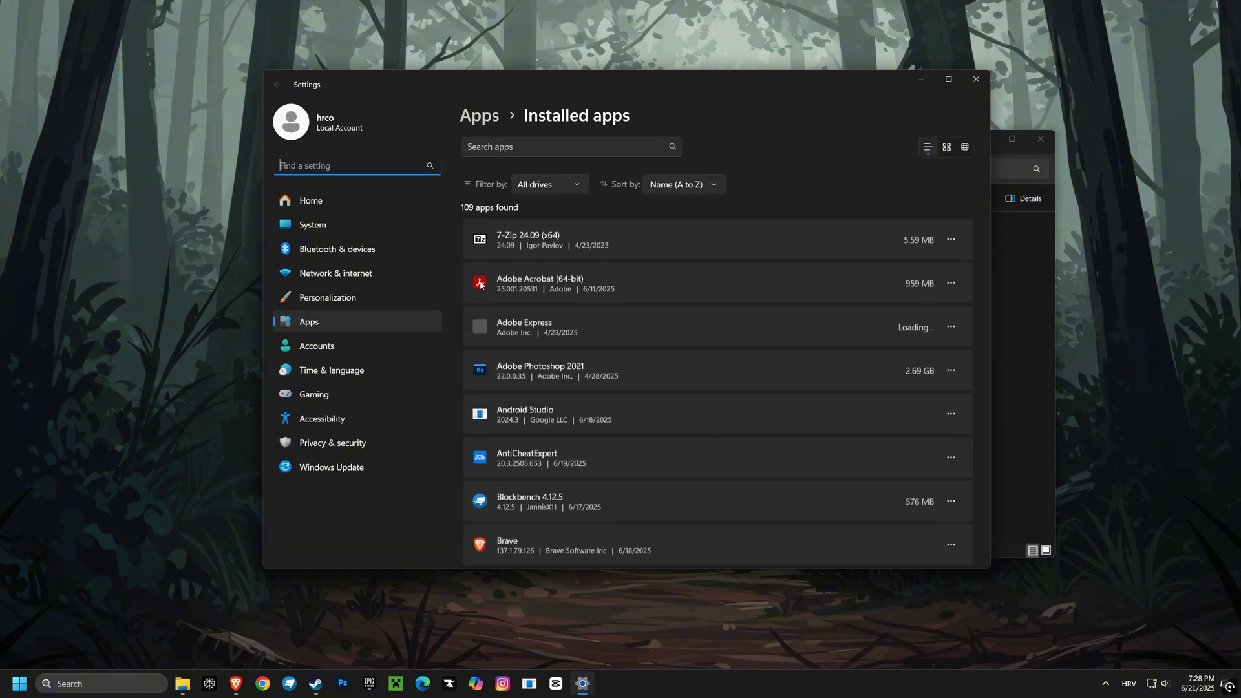
{"action": "scroll", "coordinate": [959, 372], "scroll_direction": "down", "scroll_amount": 1}
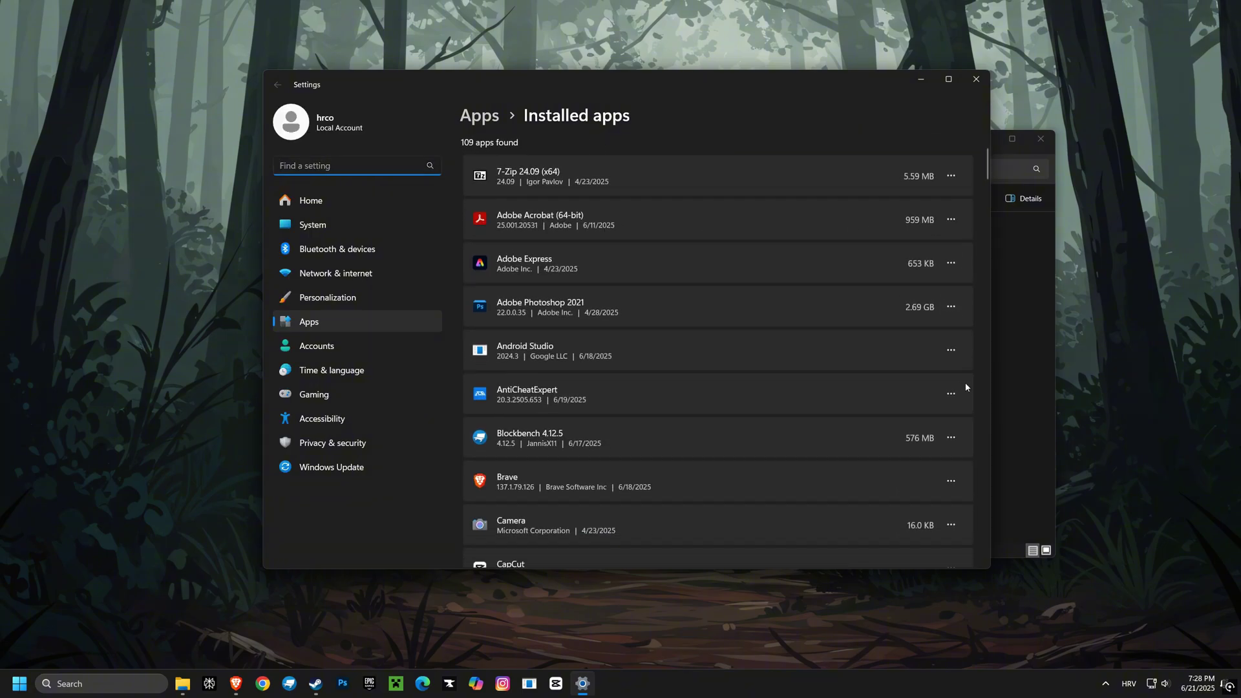
{"action": "left_click", "coordinate": [951, 351]}
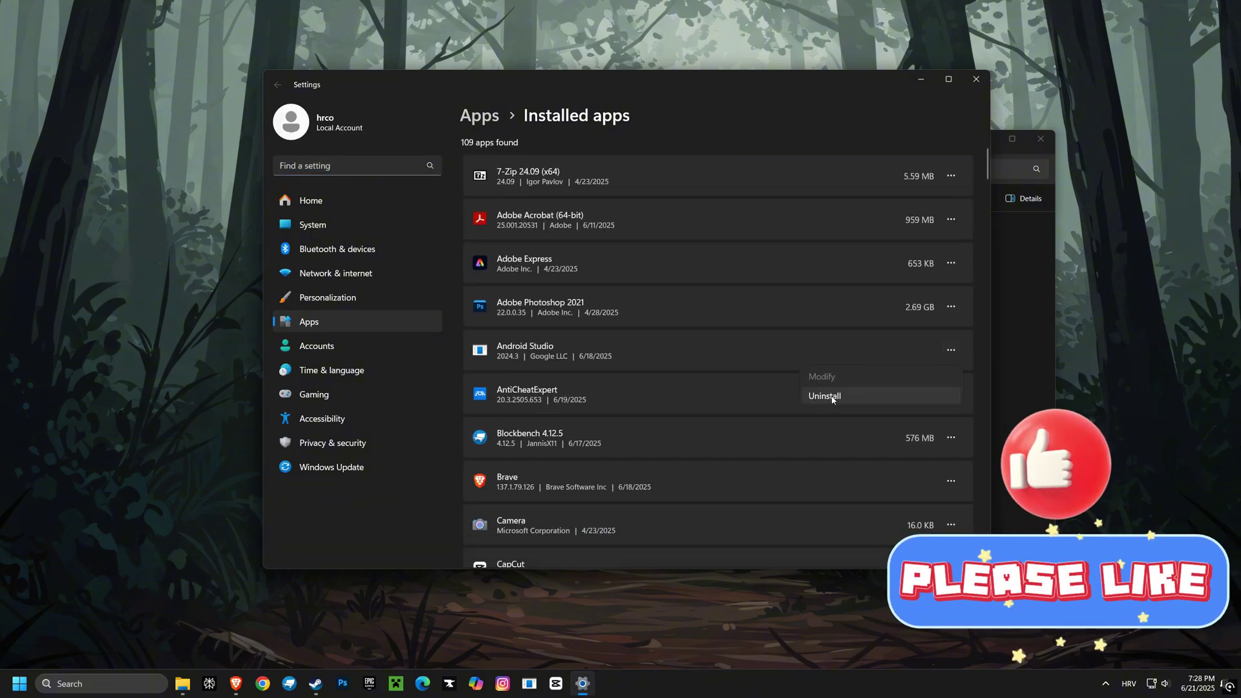
{"action": "left_click", "coordinate": [975, 81]}
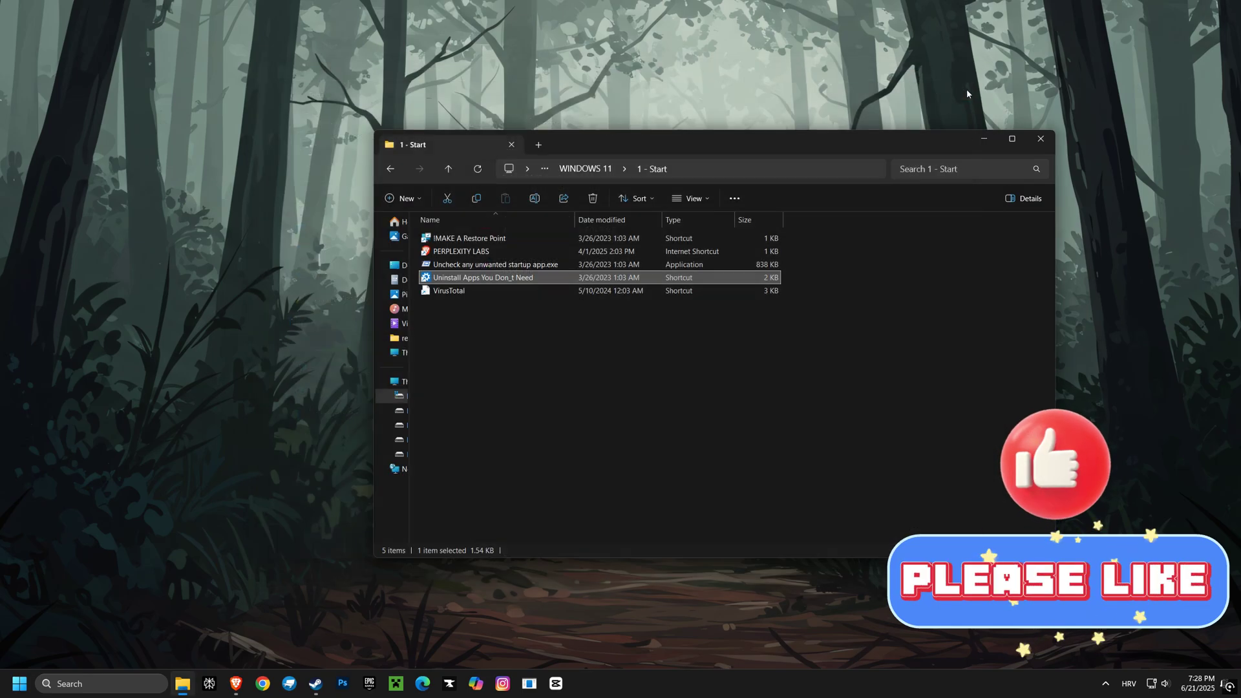
Step: Import the Free Settings V2 profile into NVIDIA Profile Inspector, then close it and return to WINDOWS 11
{"action": "left_click", "coordinate": [391, 169]}
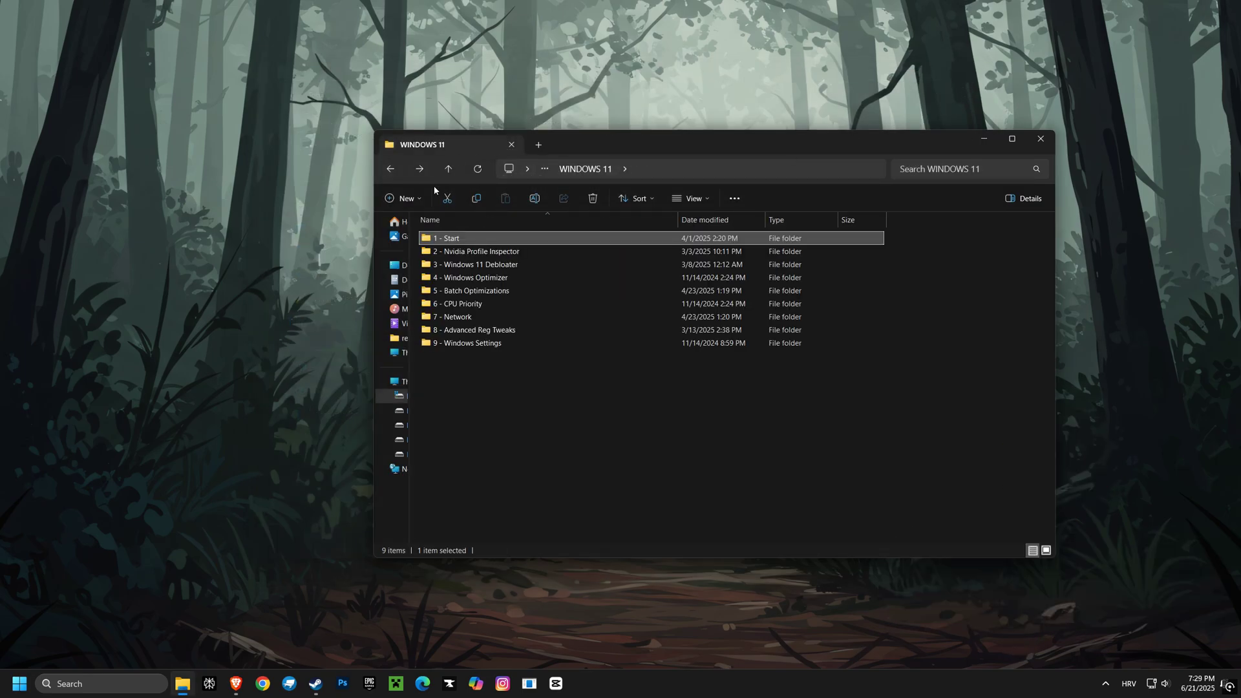
{"action": "double_click", "coordinate": [465, 252]}
{"action": "left_click", "coordinate": [452, 256]}
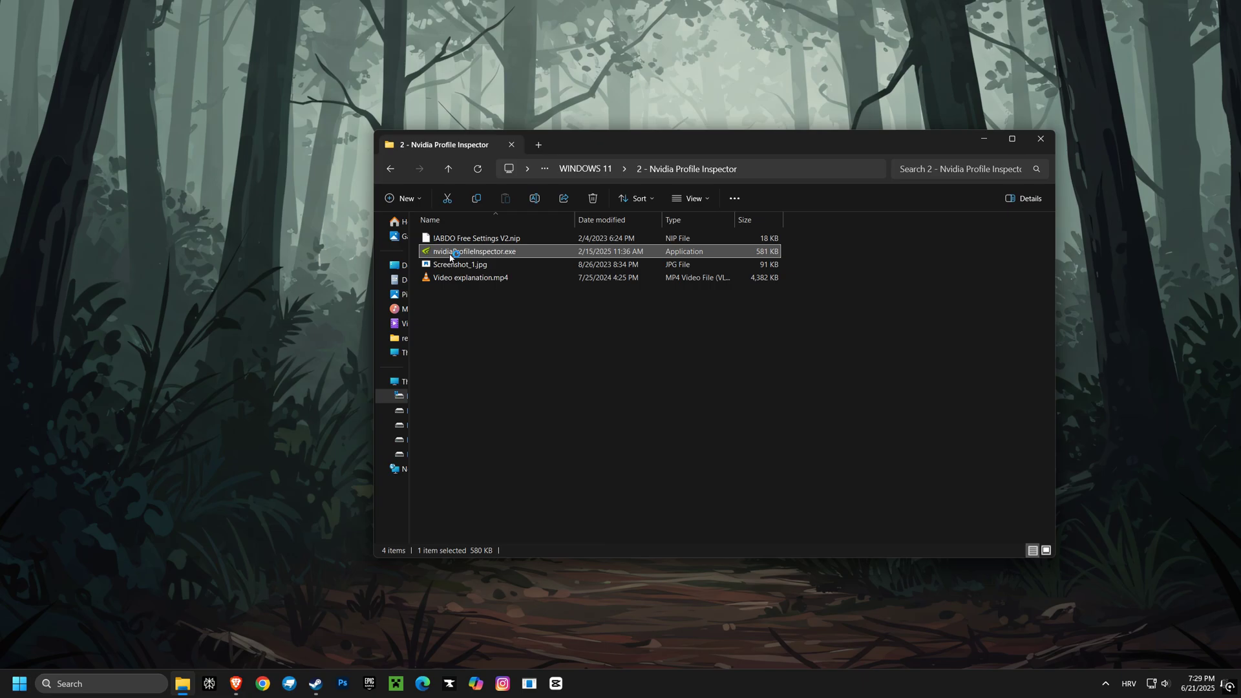
{"action": "double_click", "coordinate": [451, 257]}
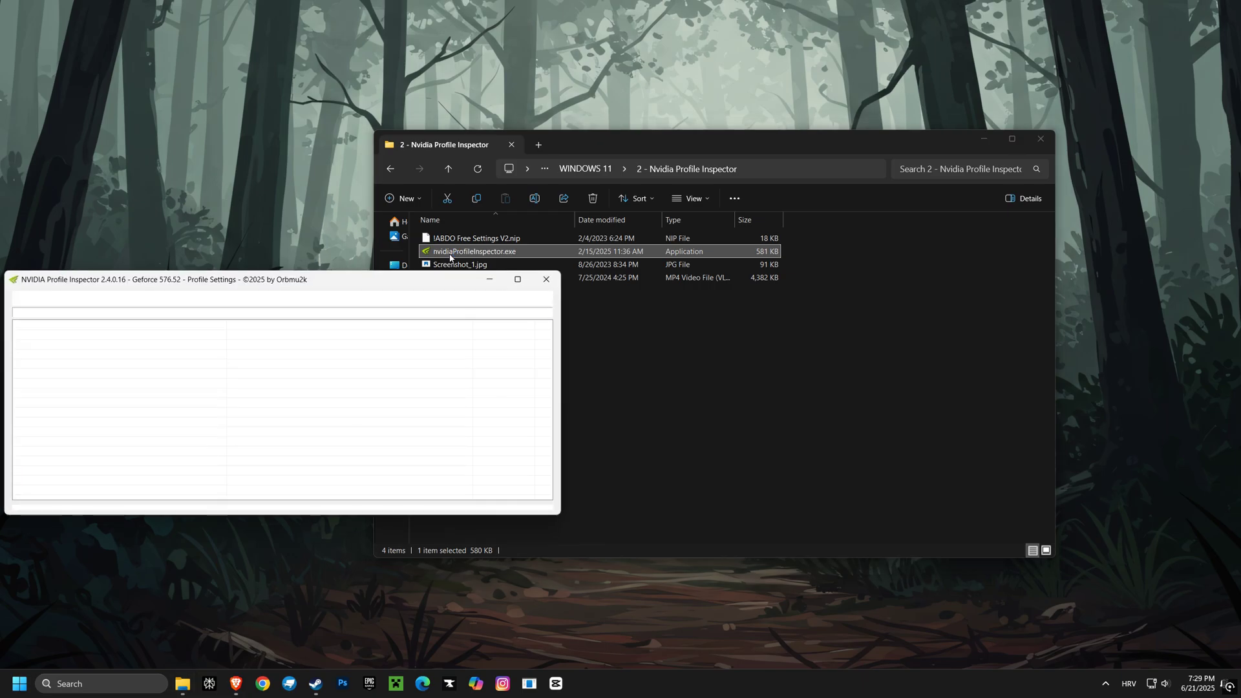
{"action": "left_click_drag", "start_coordinate": [455, 239], "coordinate": [327, 354]}
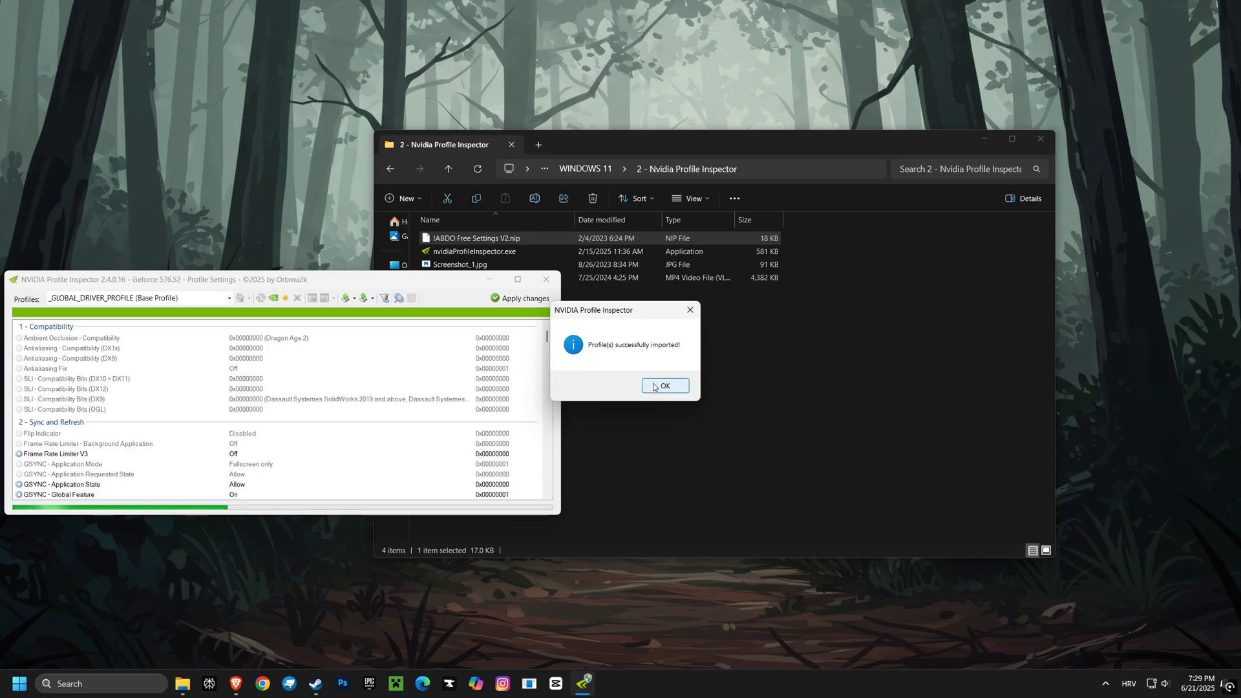
{"action": "left_click", "coordinate": [648, 392]}
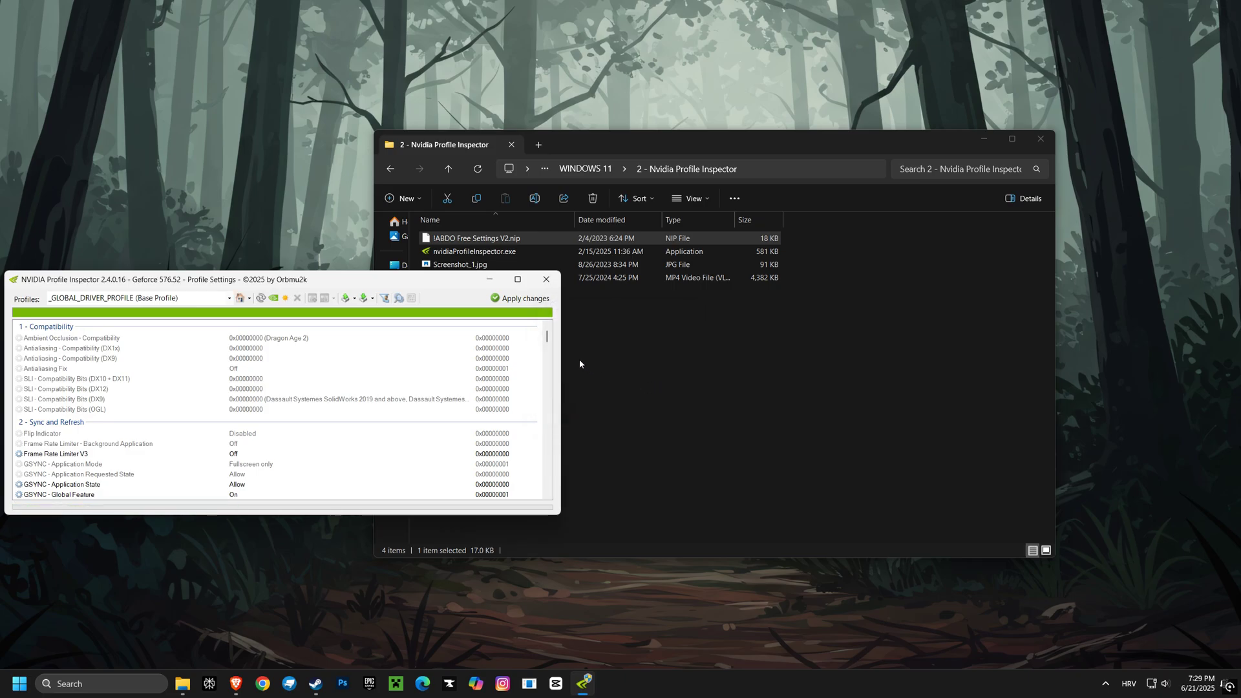
{"action": "left_click", "coordinate": [547, 280]}
{"action": "left_click", "coordinate": [391, 169]}
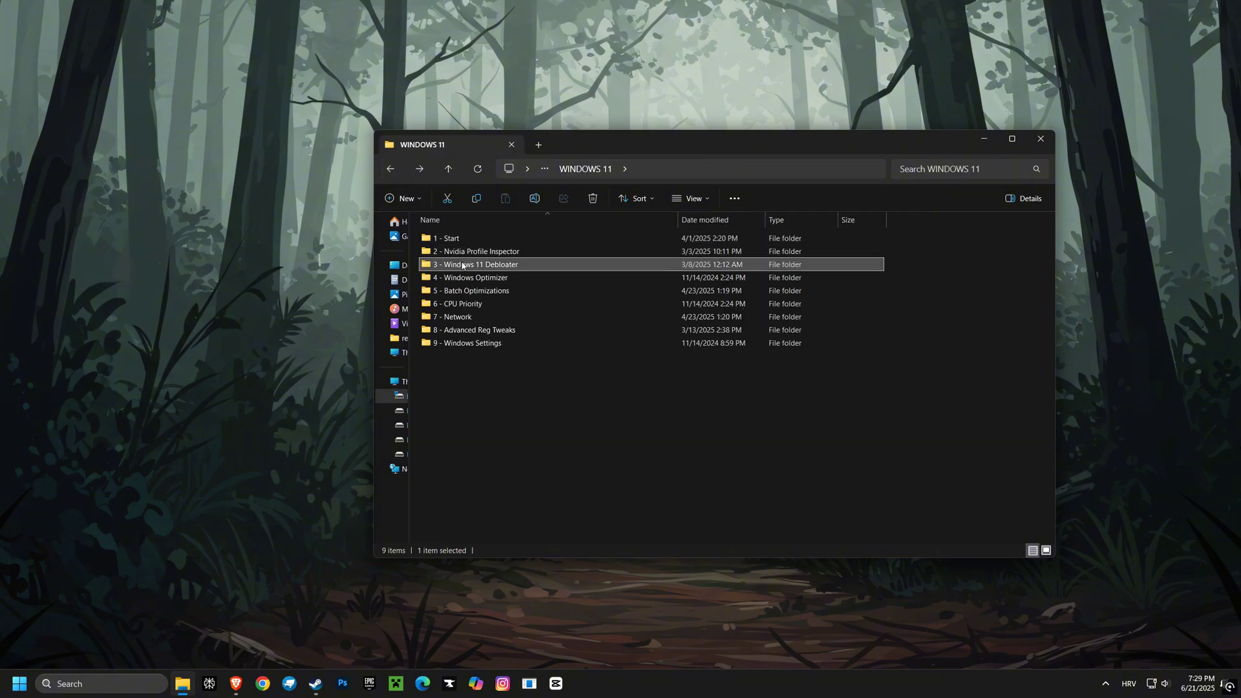
Step: Run Win11Debloat-master's Run.bat in Default Mode, then return to the WINDOWS 11 folder
{"action": "double_click", "coordinate": [463, 264]}
{"action": "double_click", "coordinate": [462, 241]}
{"action": "double_click", "coordinate": [439, 368]}
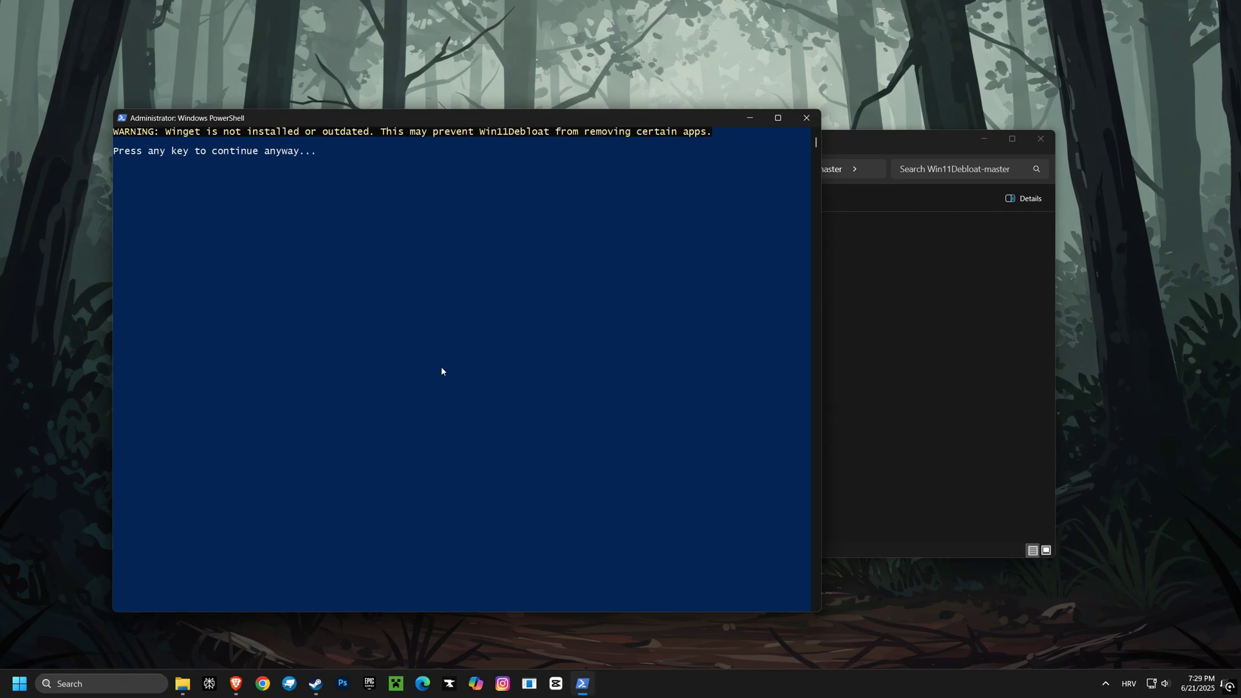
{"action": "key", "text": "Return"}
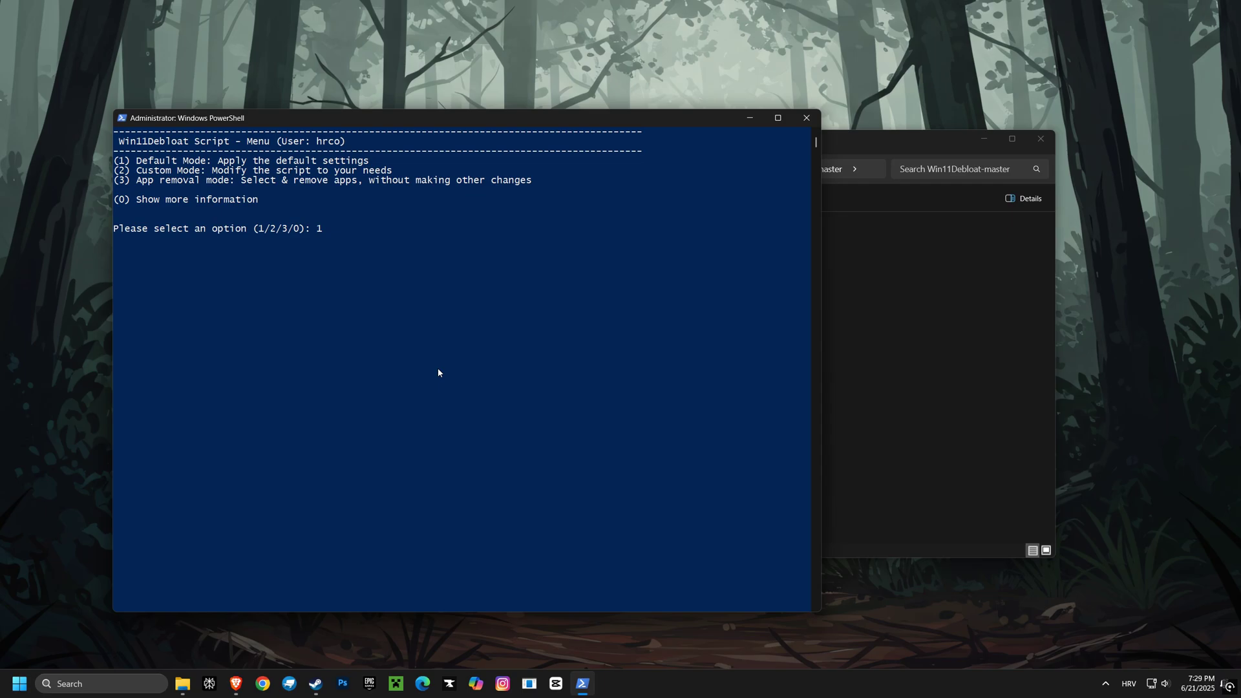
{"action": "key", "text": "Return"}
{"action": "key", "text": "Return"}
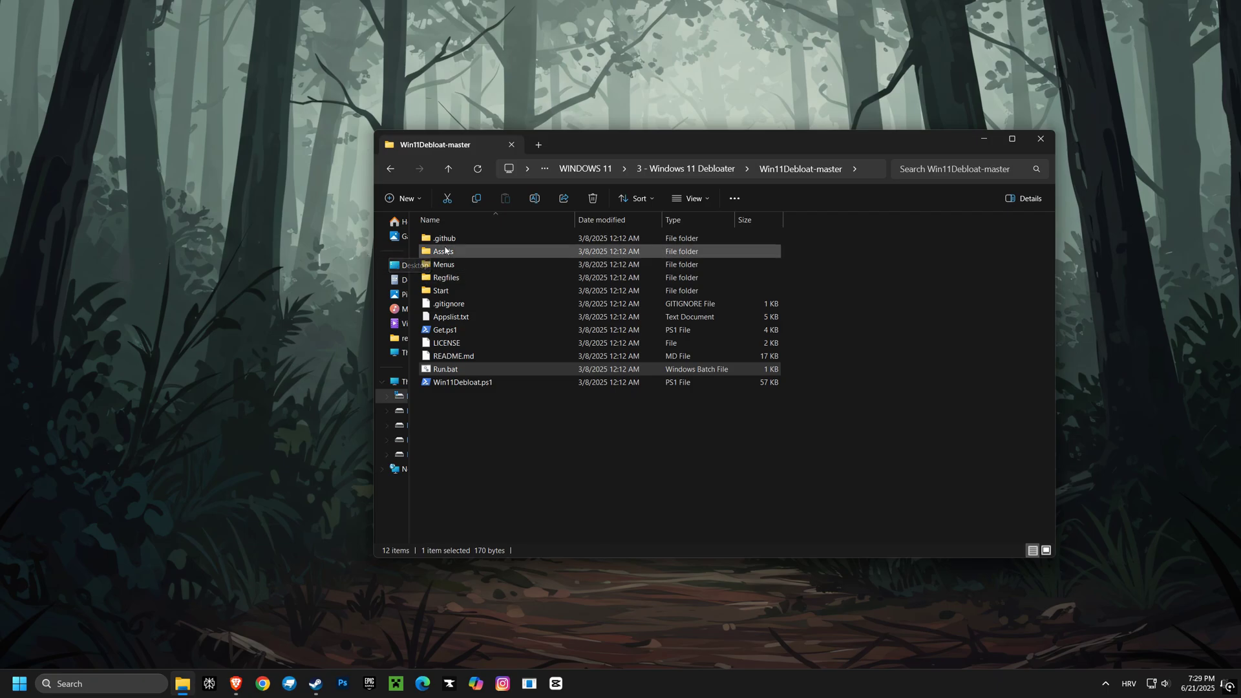
{"action": "left_click", "coordinate": [393, 170]}
{"action": "left_click", "coordinate": [396, 169]}
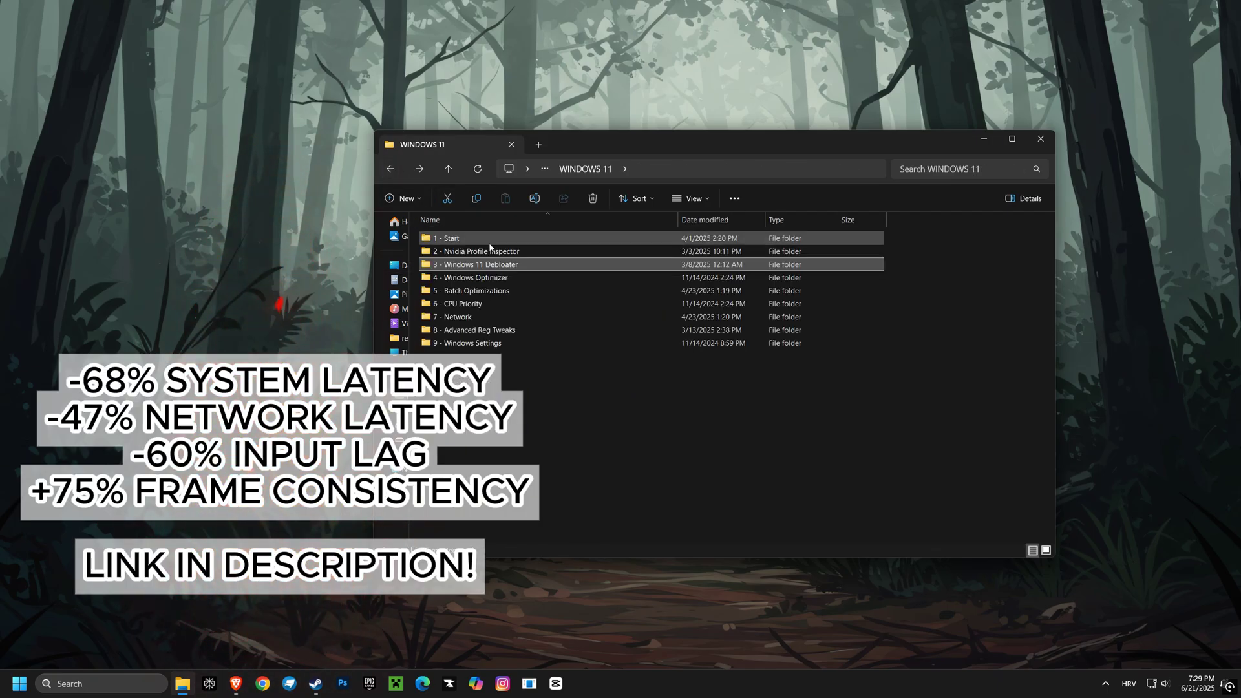
Step: Launch Optimizer-16.7 from the 4 - Windows Optimizer folder and show its Windows 11 page
{"action": "double_click", "coordinate": [486, 277]}
{"action": "left_click", "coordinate": [453, 264]}
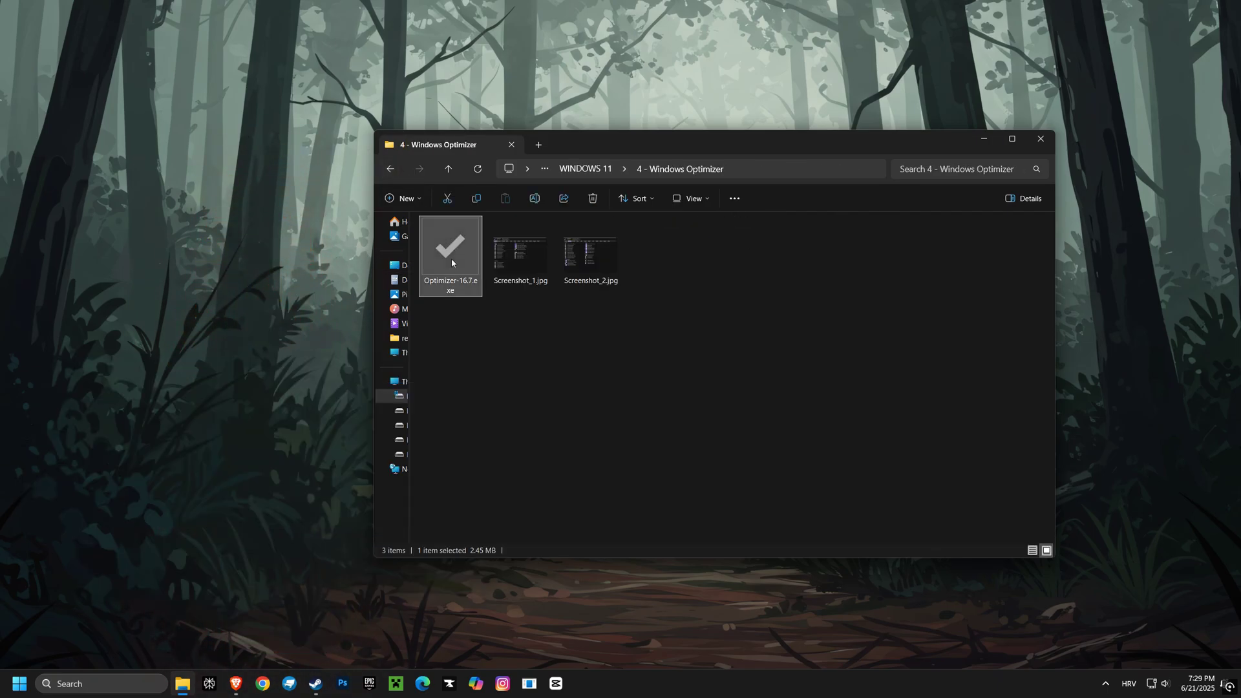
{"action": "double_click", "coordinate": [452, 262]}
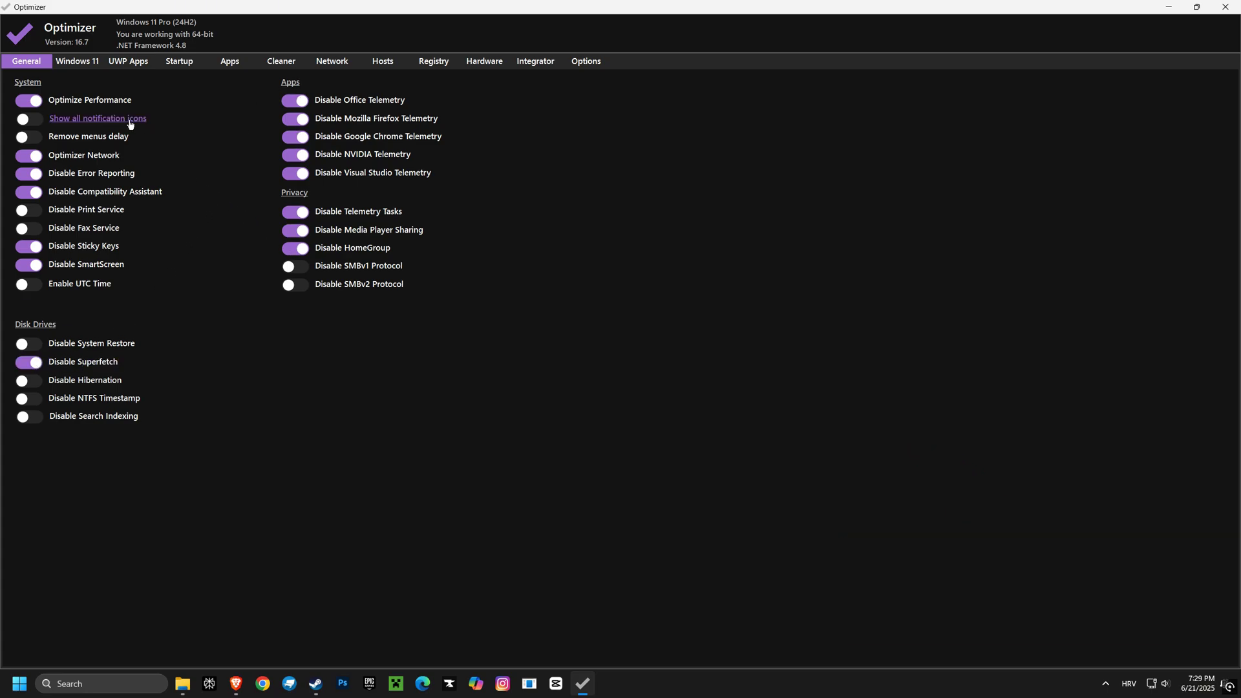
{"action": "left_click", "coordinate": [78, 62]}
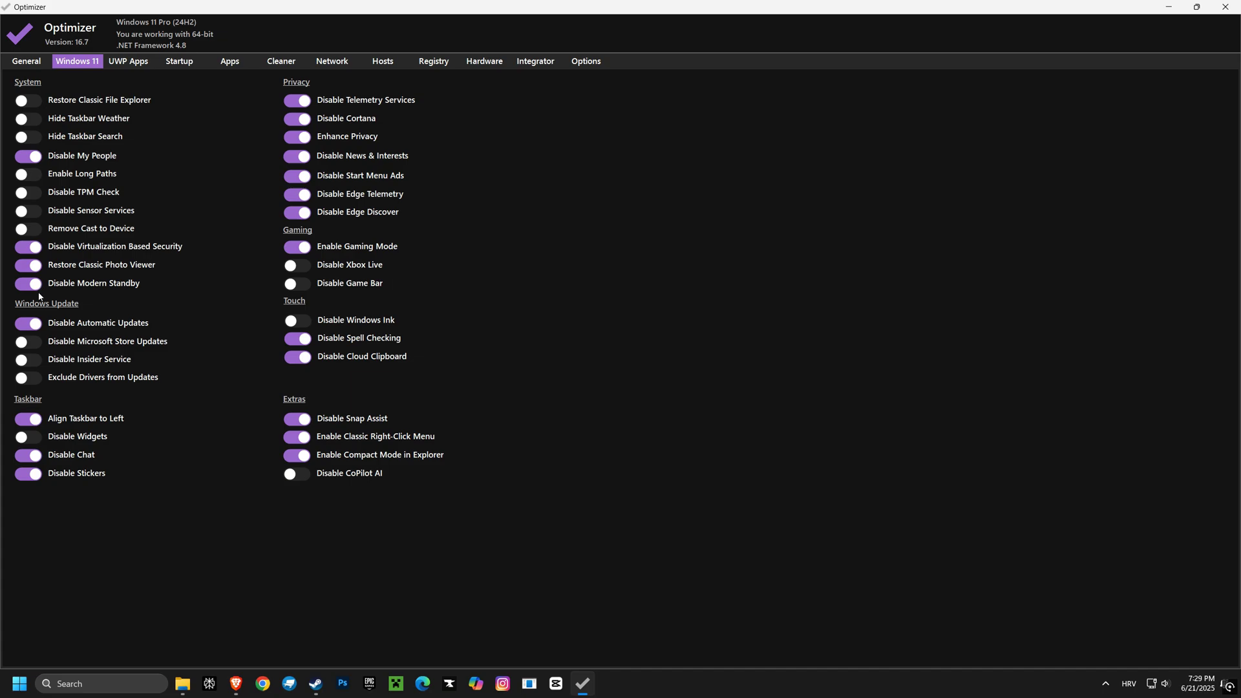